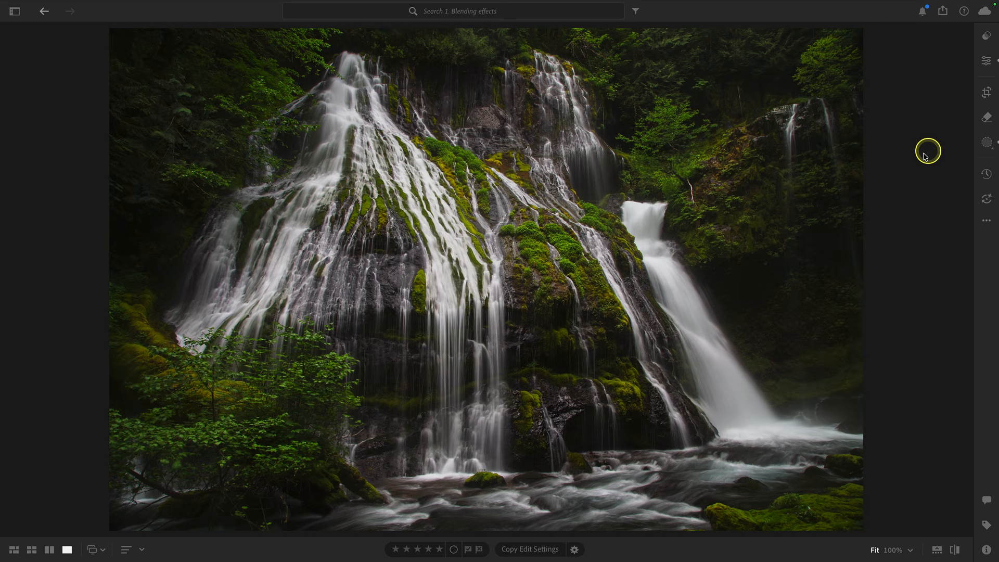
# Toggle between the edited waterfall photo and its original to compare them
pyautogui.press('\\')
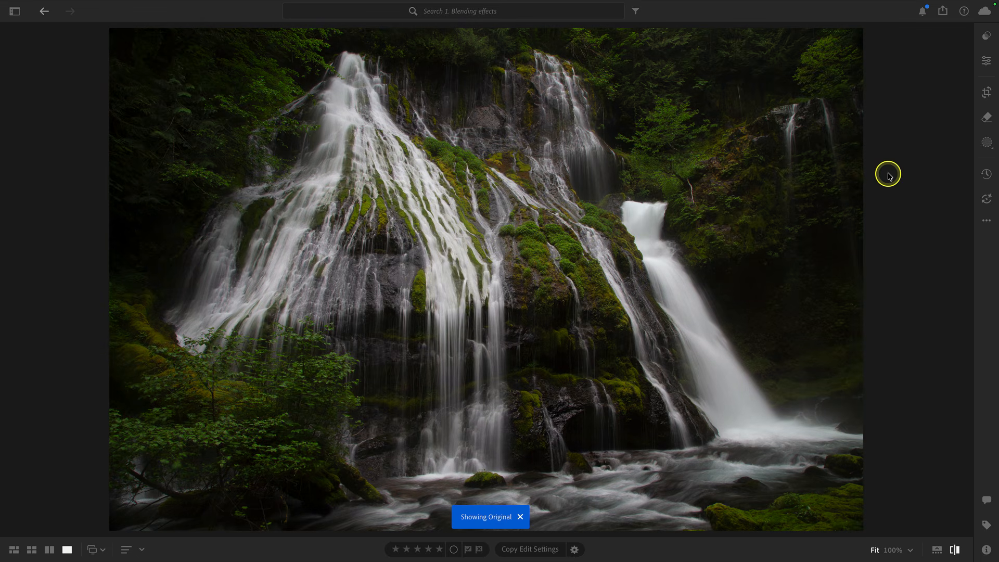
pyautogui.press('\\')
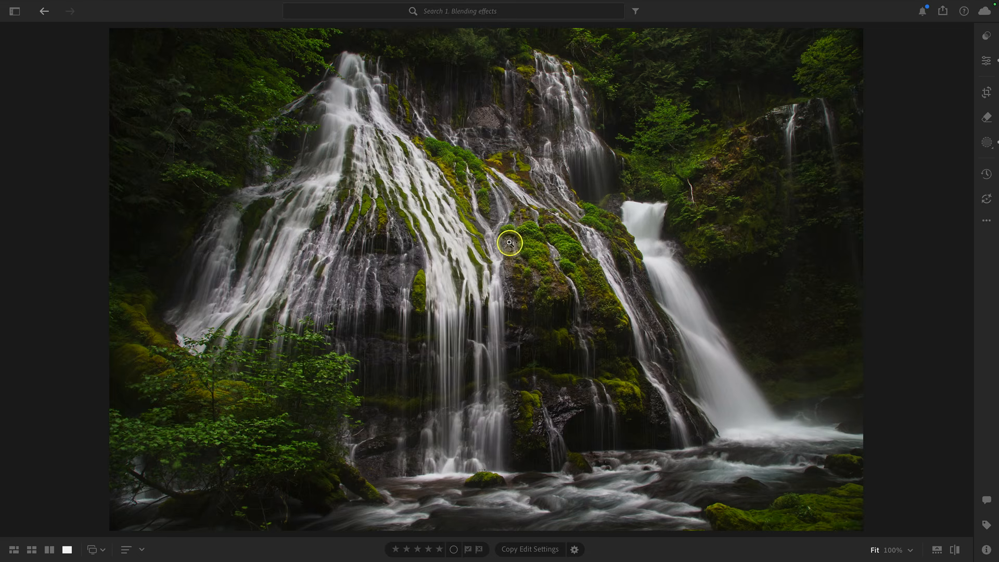
# Open the Edit in Photoshop settings from the photo's context menu
pyautogui.rightClick(566, 198)
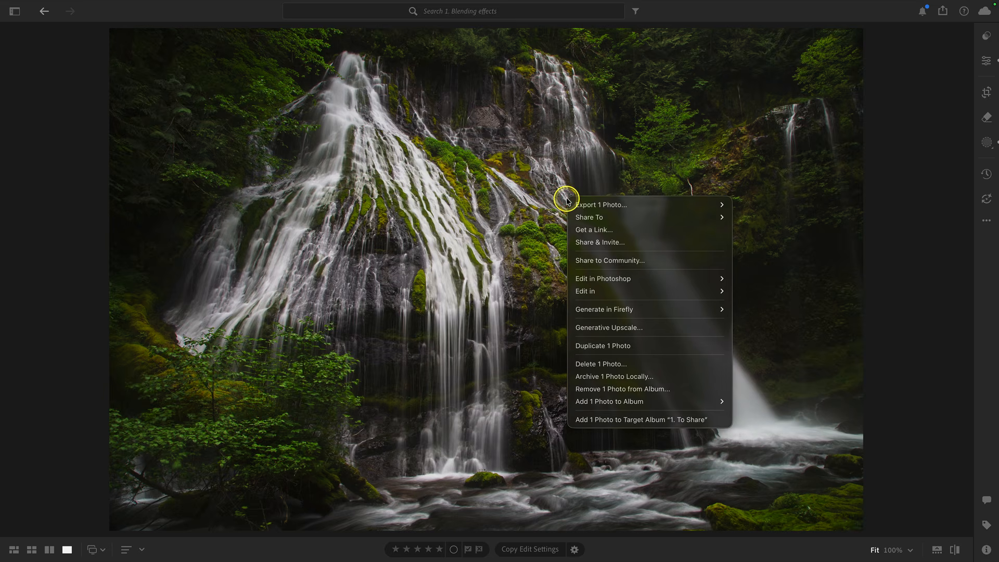
pyautogui.moveTo(648, 277)
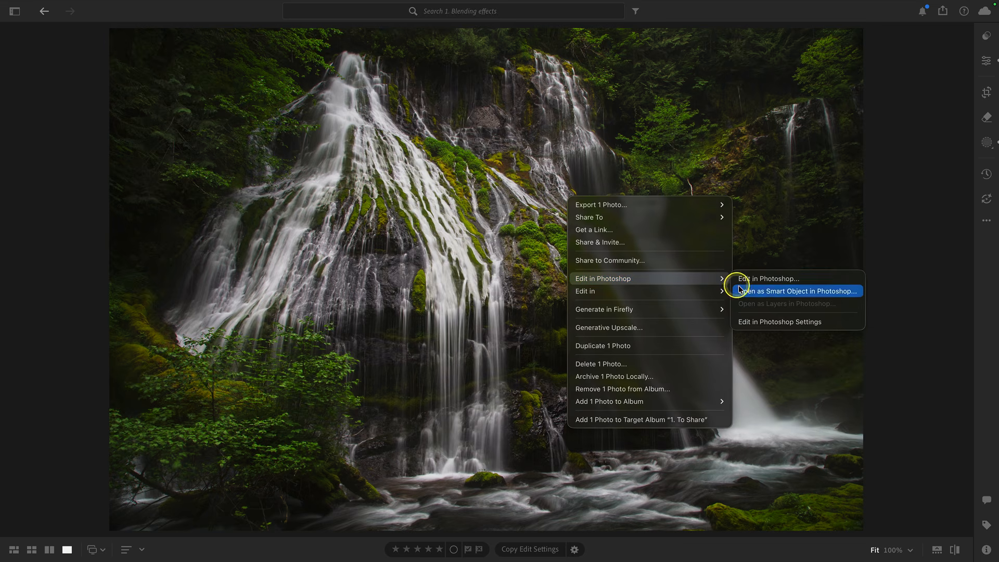
pyautogui.click(841, 325)
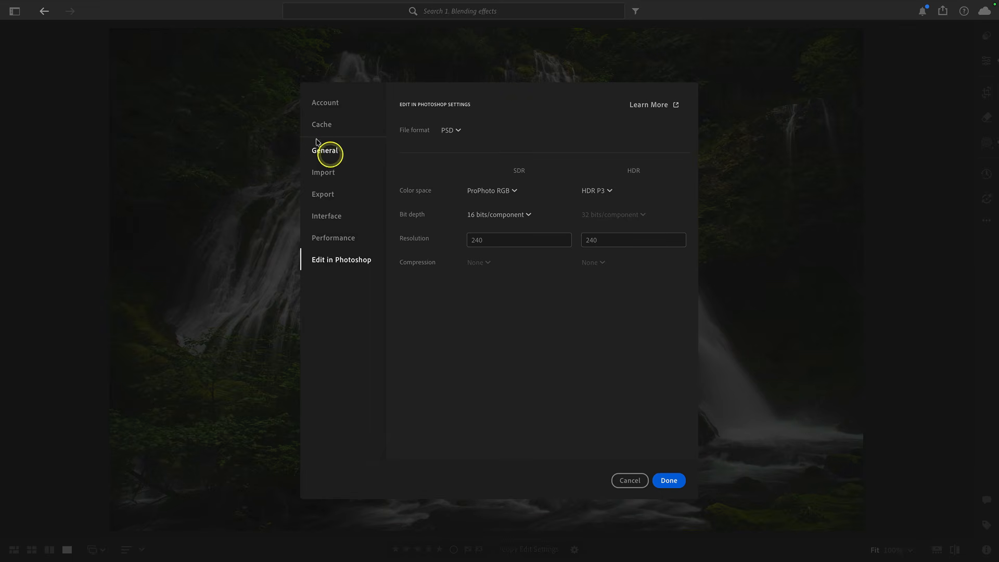
pyautogui.moveTo(96, 3)
pyautogui.click(60, 7)
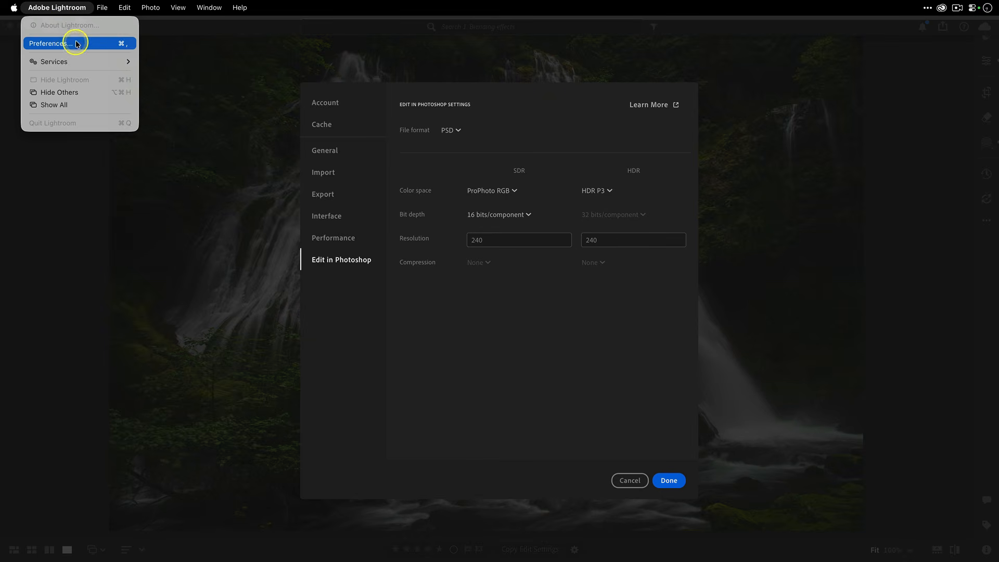
pyautogui.click(345, 311)
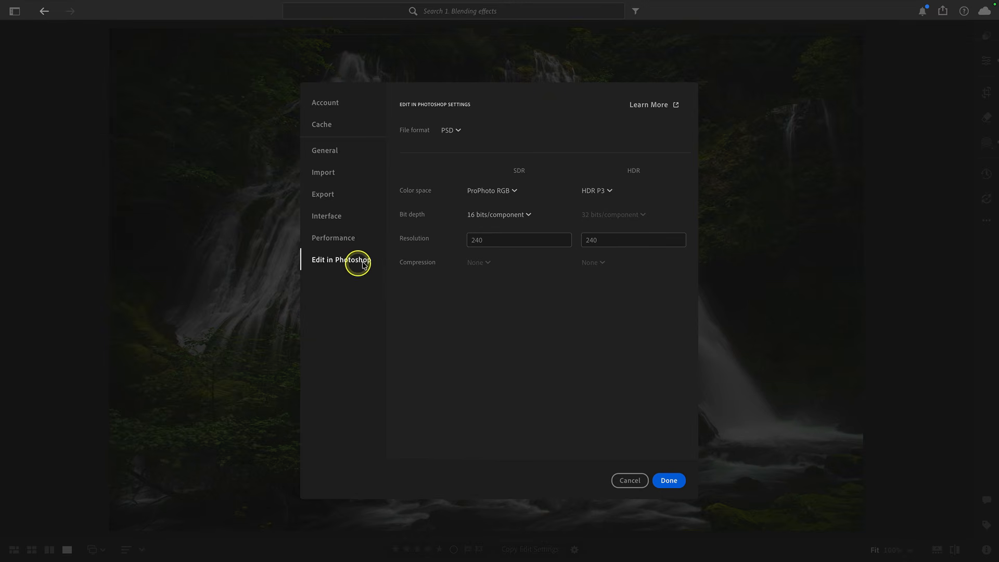
# Browse the TIFF, PSD and PSB file format choices in the Edit in Photoshop settings, then cancel the dialog
pyautogui.click(450, 130)
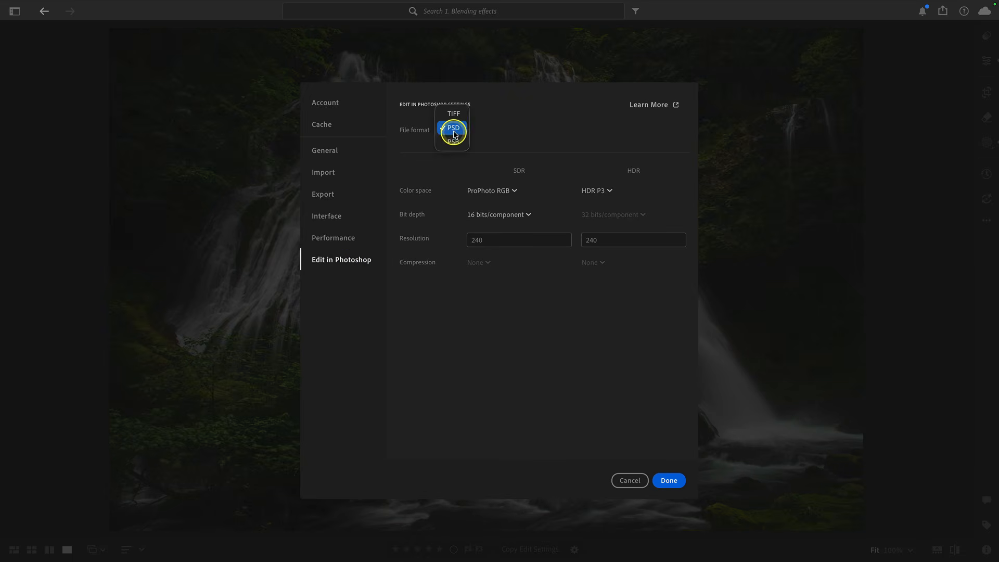
pyautogui.click(547, 126)
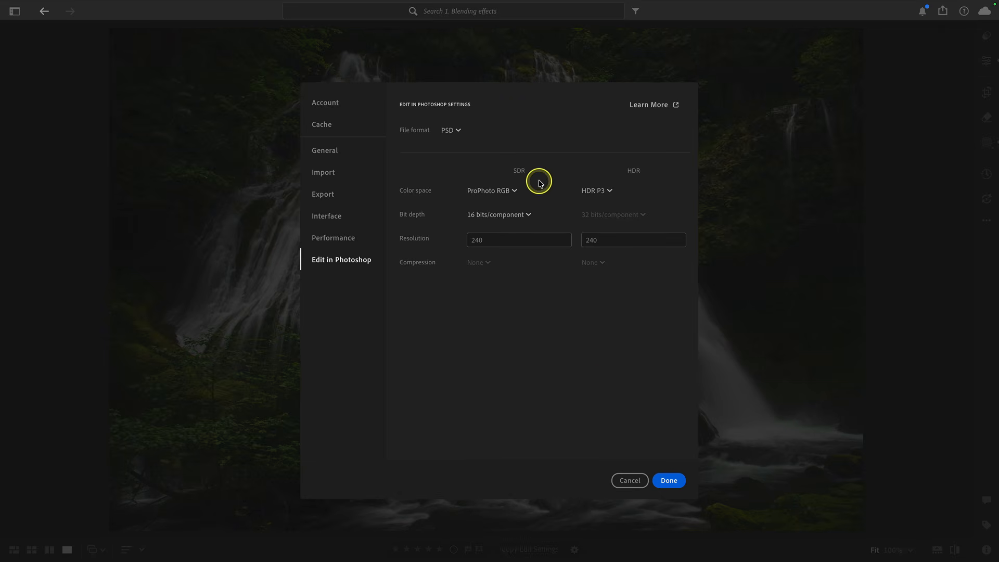
pyautogui.click(448, 131)
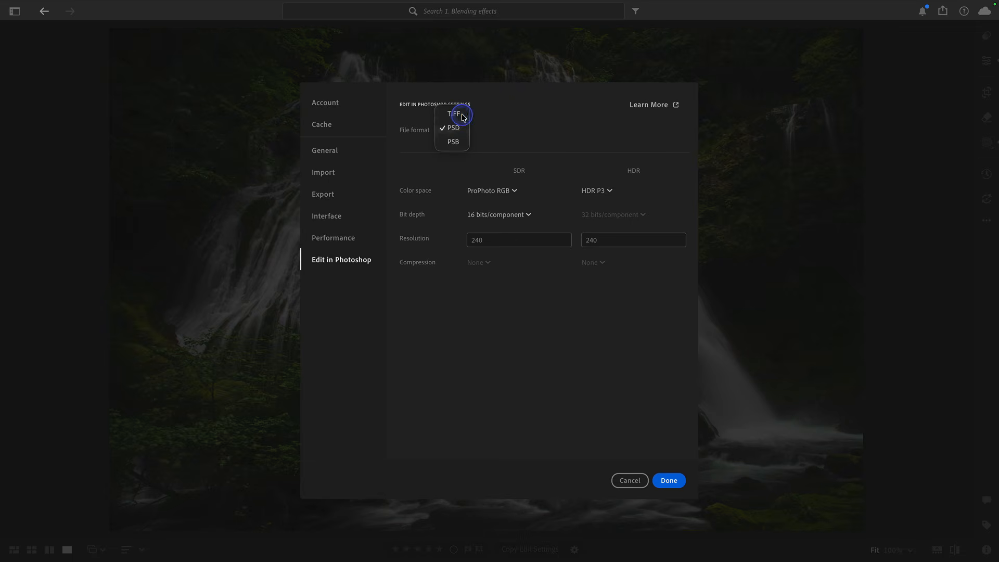
pyautogui.click(457, 113)
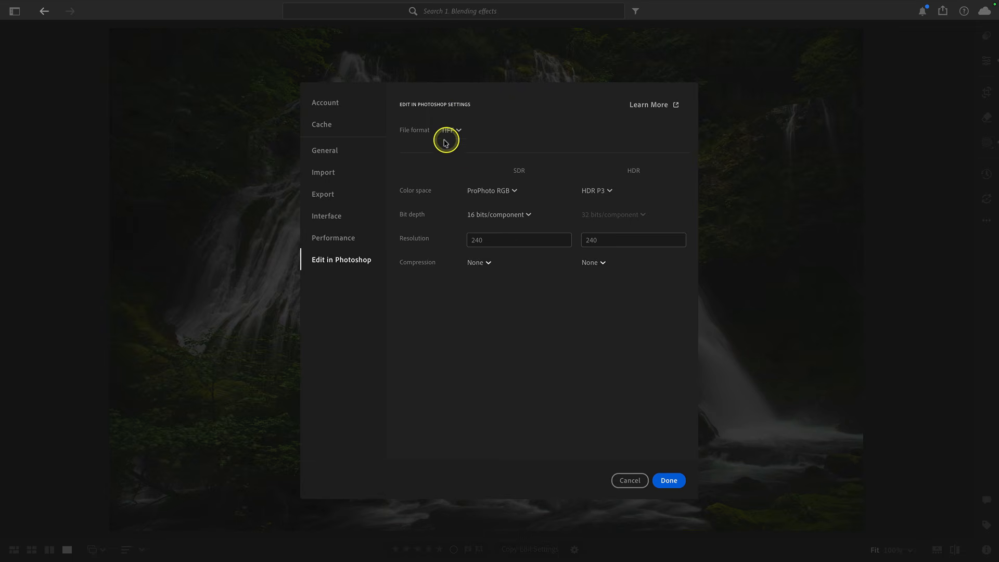
pyautogui.click(449, 132)
pyautogui.click(455, 142)
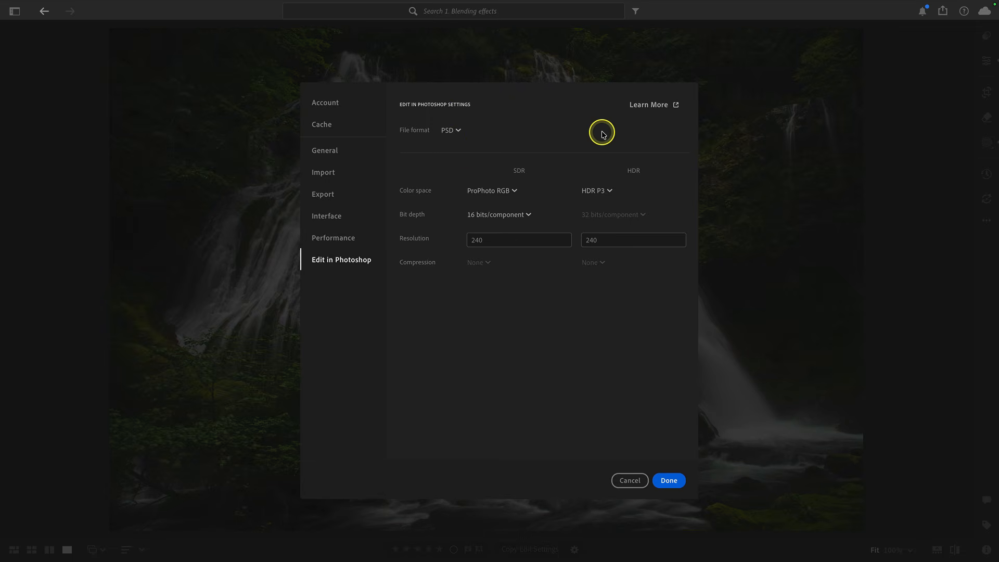
pyautogui.click(629, 480)
# Open the photo in Photoshop as a smart object
pyautogui.rightClick(625, 219)
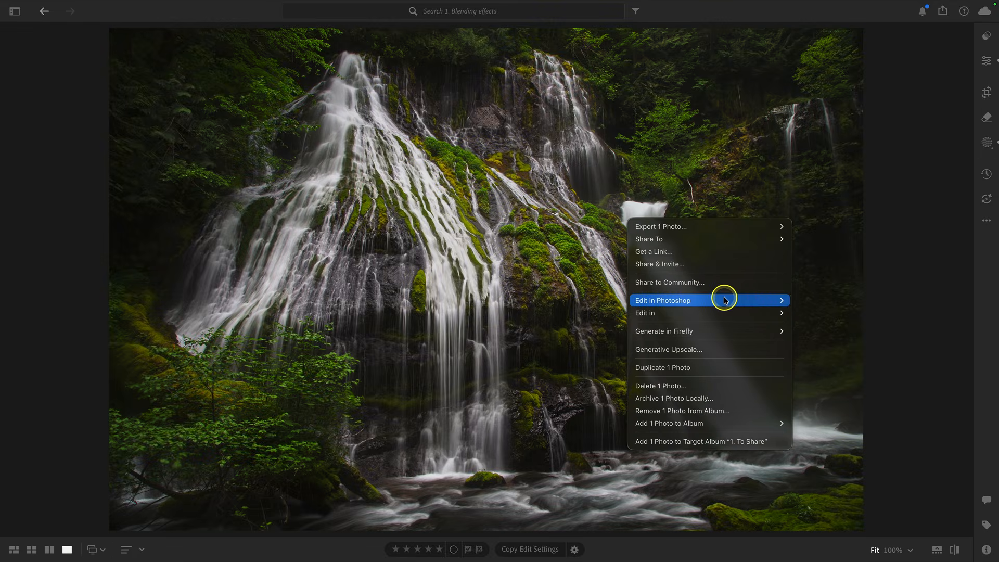
pyautogui.moveTo(725, 297)
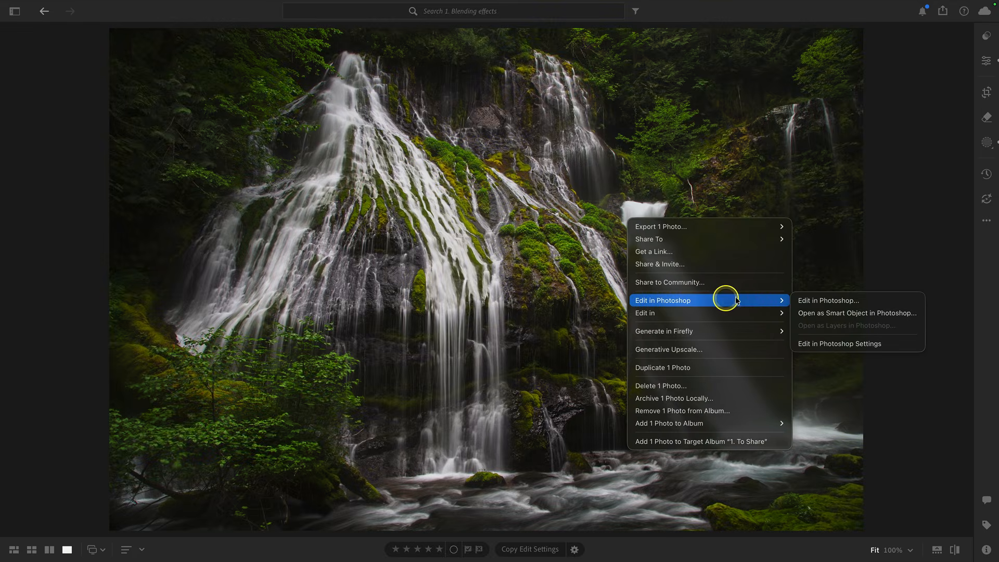
pyautogui.click(875, 315)
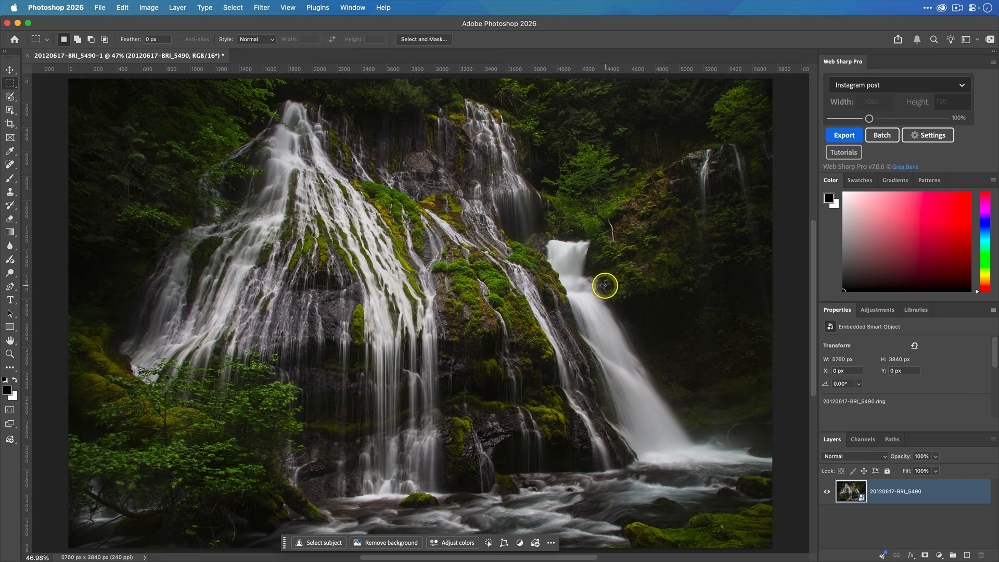
# Duplicate the smart object layer and name the copy Blur layer
pyautogui.moveTo(284, 543); pyautogui.dragTo(537, 41)
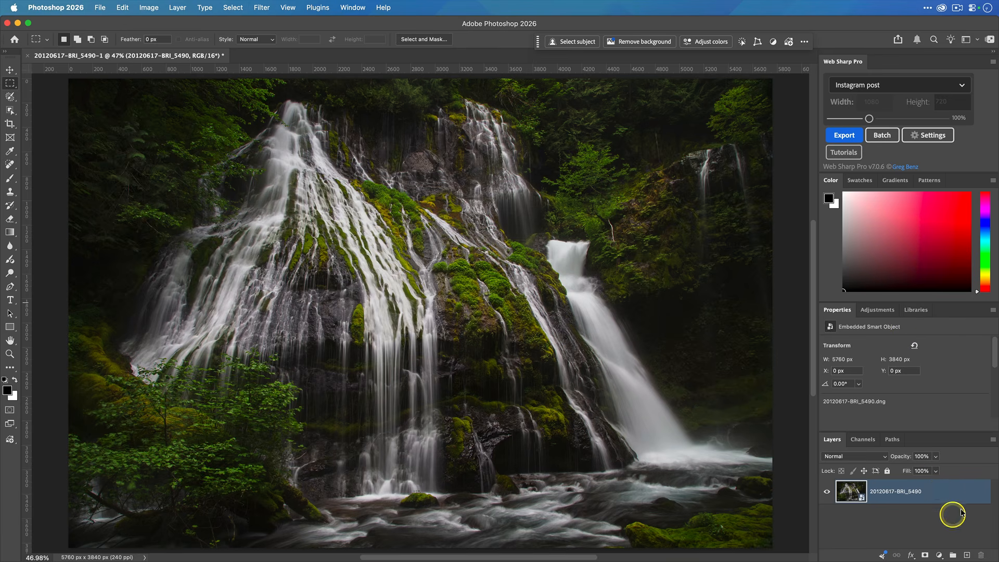
pyautogui.rightClick(947, 493)
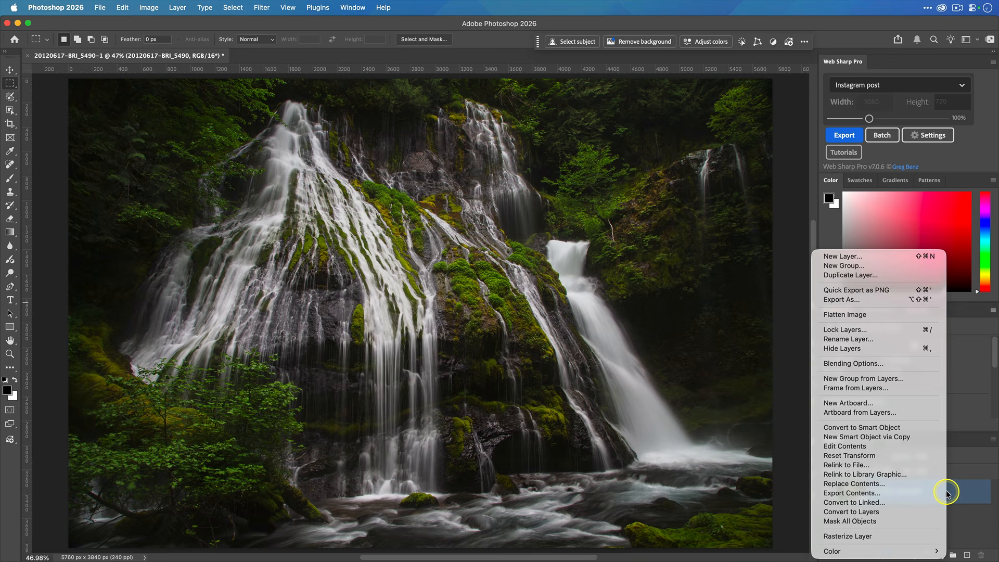
pyautogui.click(905, 276)
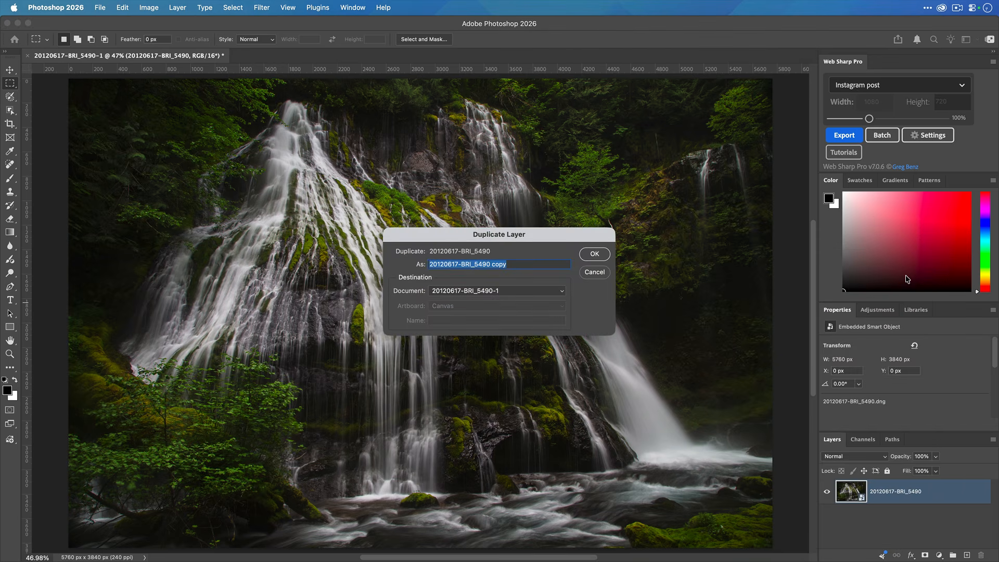
pyautogui.write('Blur layer')
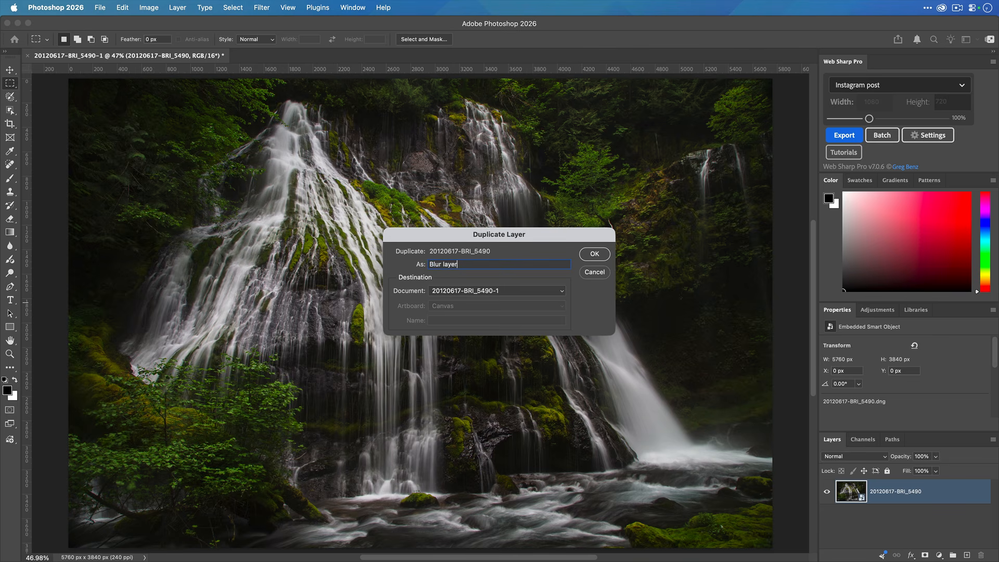
pyautogui.press('Return')
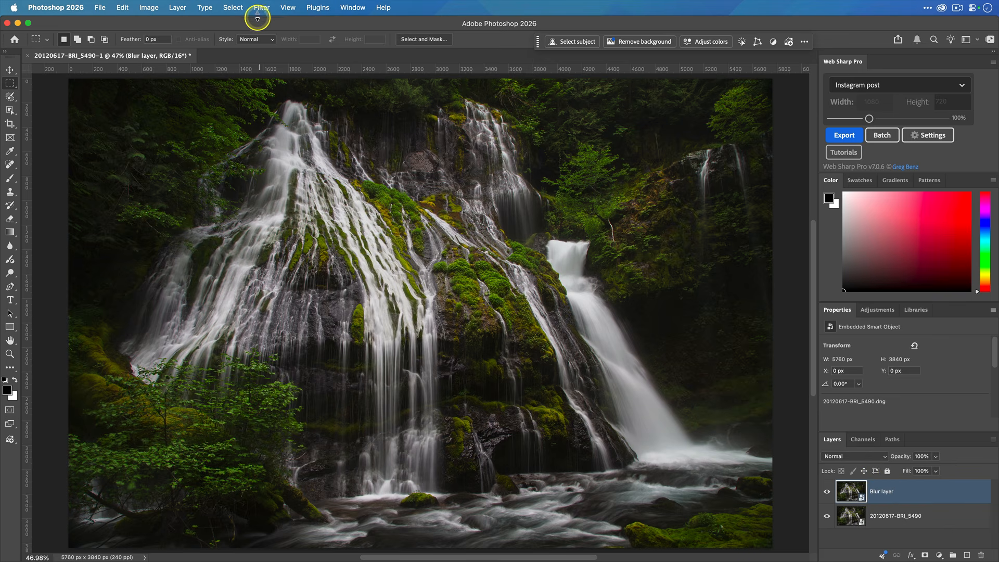
# Apply a Gaussian Blur with a radius of about 16.2 pixels to the Blur layer
pyautogui.click(260, 8)
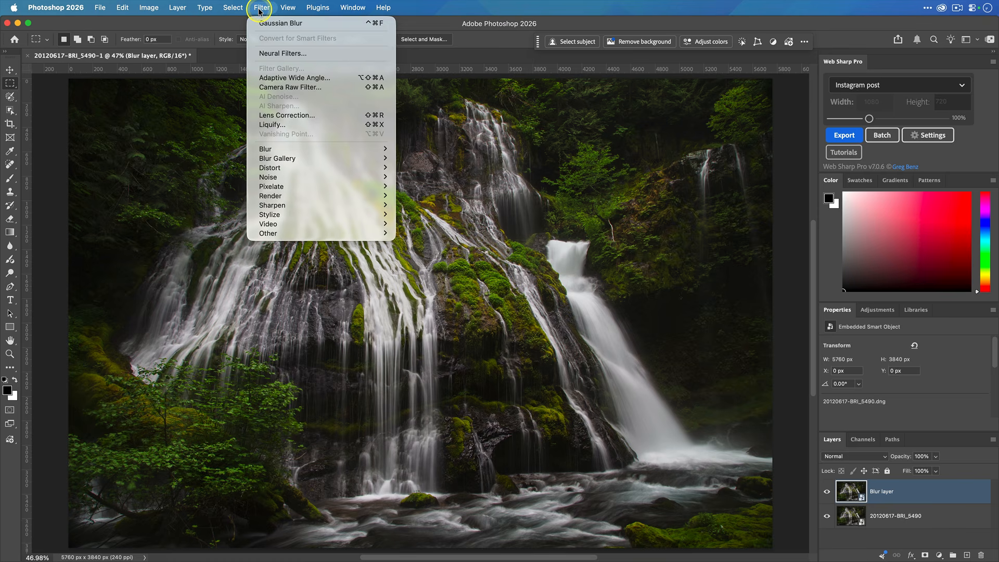
pyautogui.moveTo(354, 149)
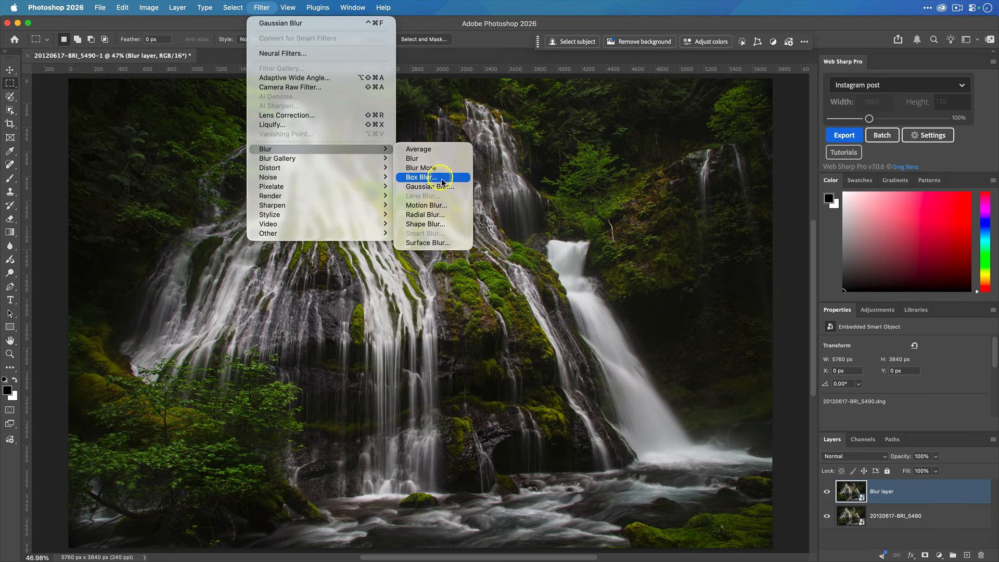
pyautogui.click(451, 191)
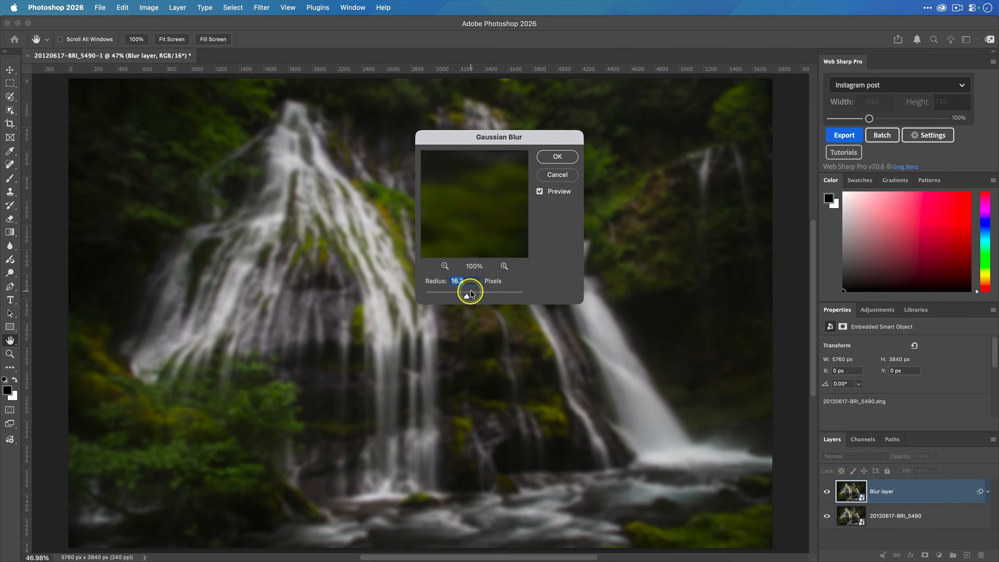
pyautogui.moveTo(497, 137); pyautogui.dragTo(602, 94)
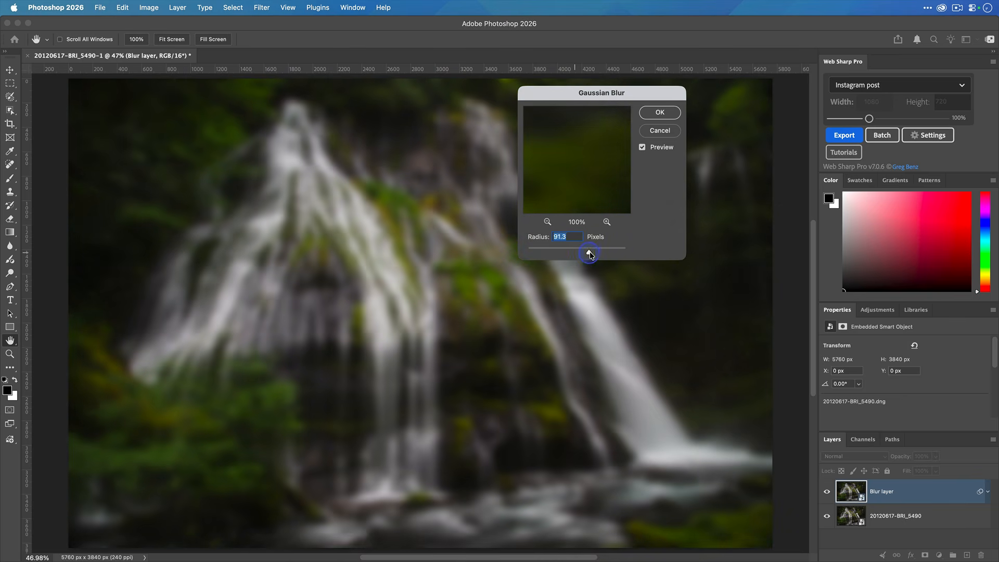
pyautogui.moveTo(582, 253); pyautogui.dragTo(581, 253)
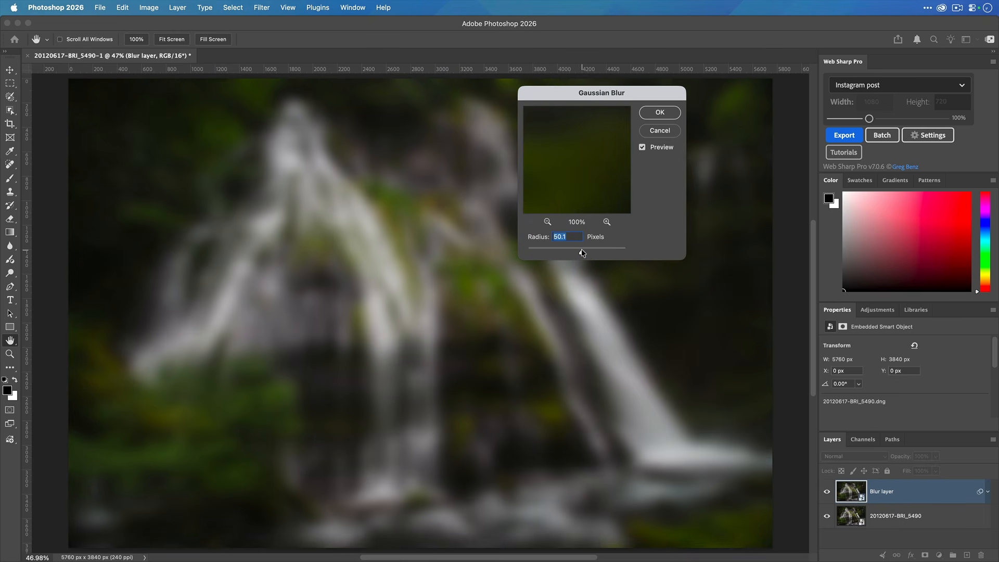
pyautogui.moveTo(569, 253); pyautogui.dragTo(568, 253)
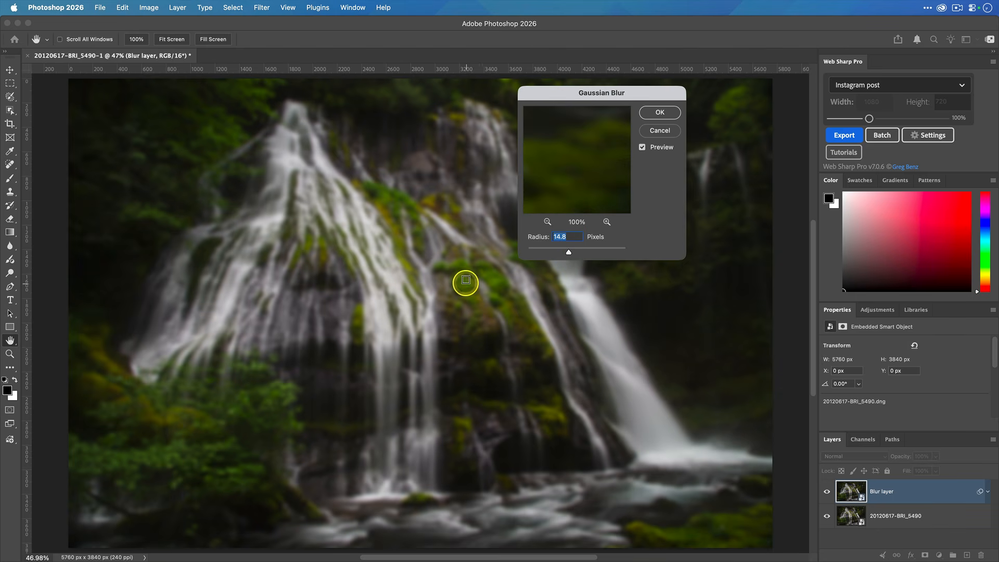
pyautogui.moveTo(567, 252); pyautogui.dragTo(569, 254)
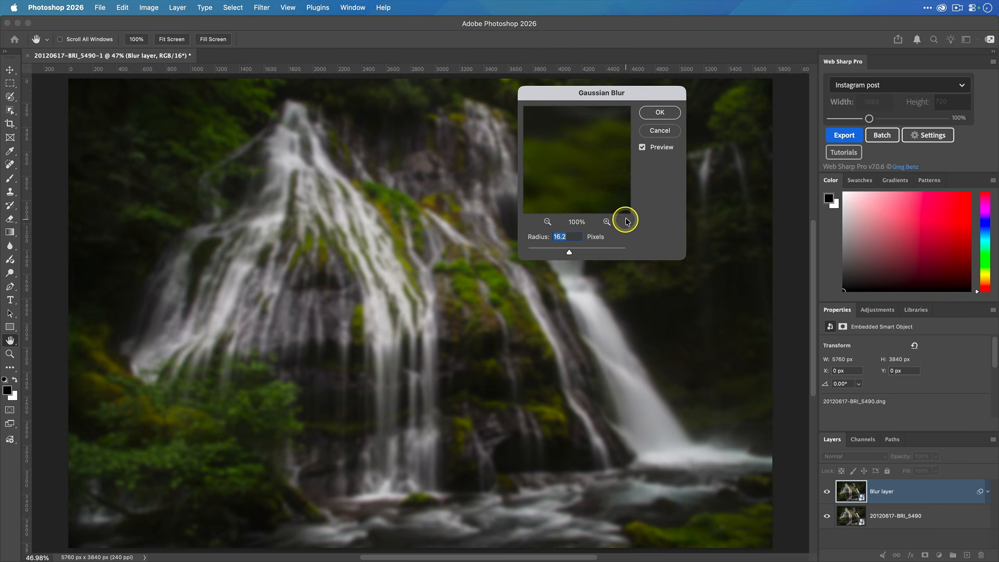
pyautogui.click(660, 112)
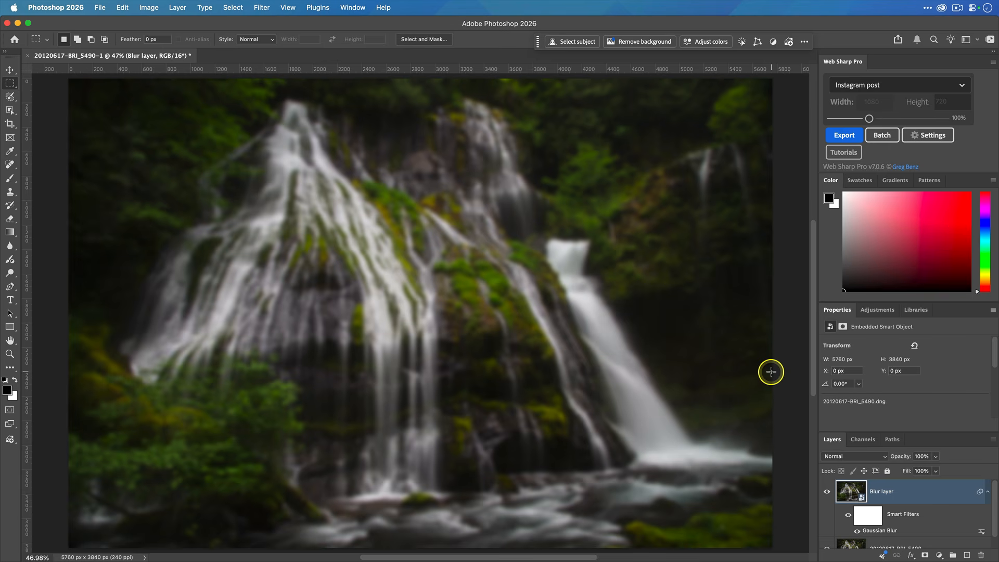
# Browse the blend mode options for the Blur layer in the Layers panel
pyautogui.scroll(-1, 908, 515)
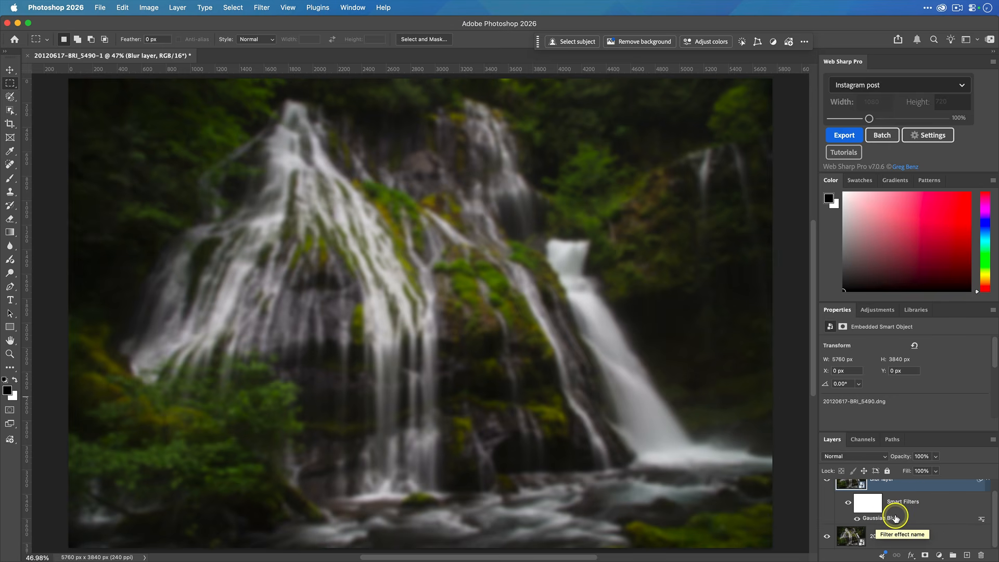
pyautogui.scroll(1, 906, 513)
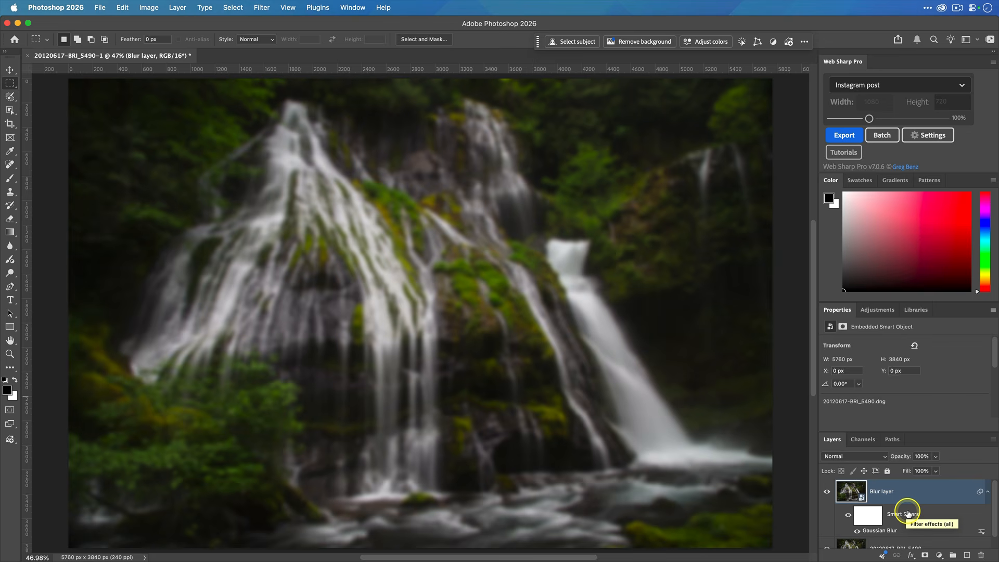
pyautogui.click(895, 485)
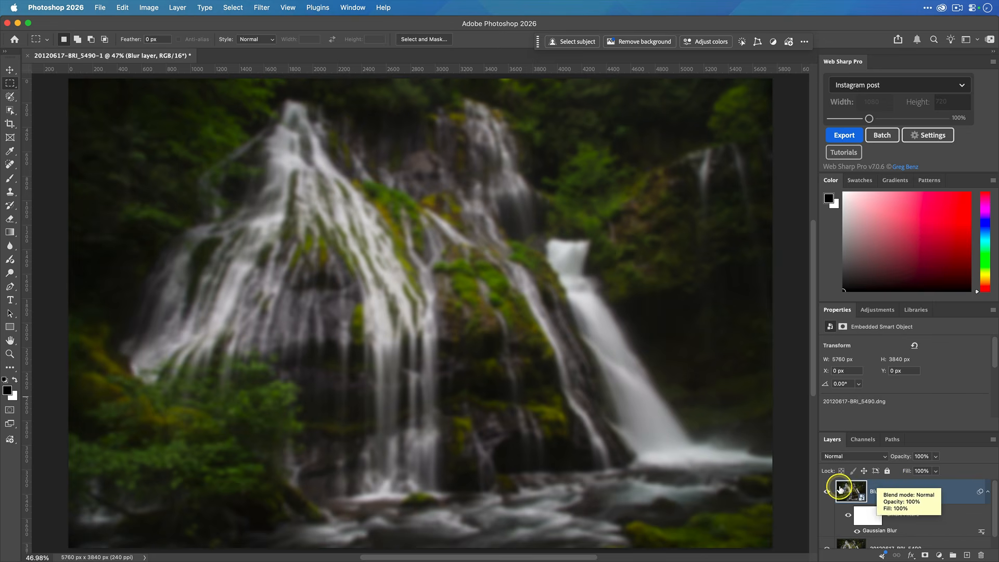
pyautogui.click(884, 456)
pyautogui.scroll(-5, 879, 460)
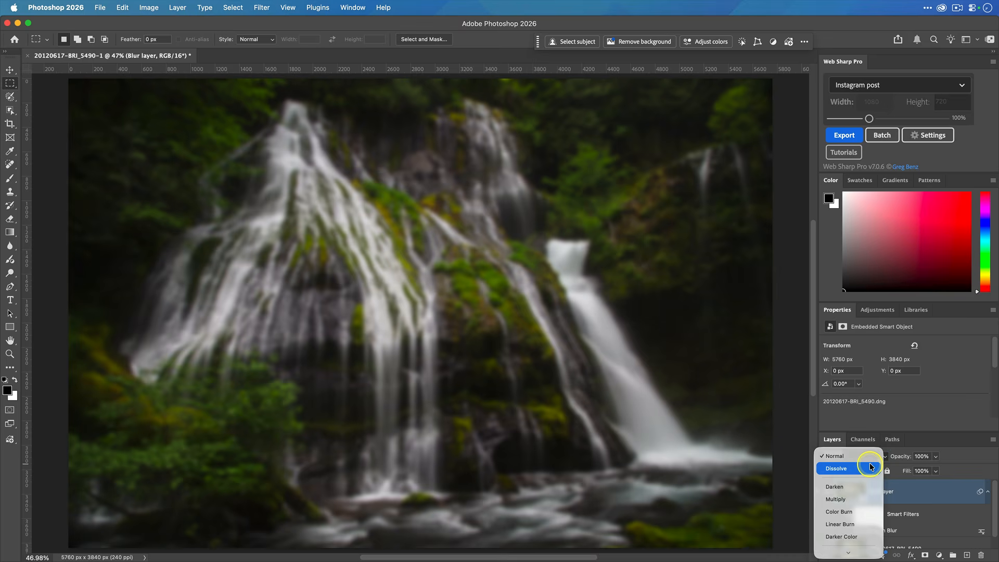
pyautogui.scroll(-1, 870, 464)
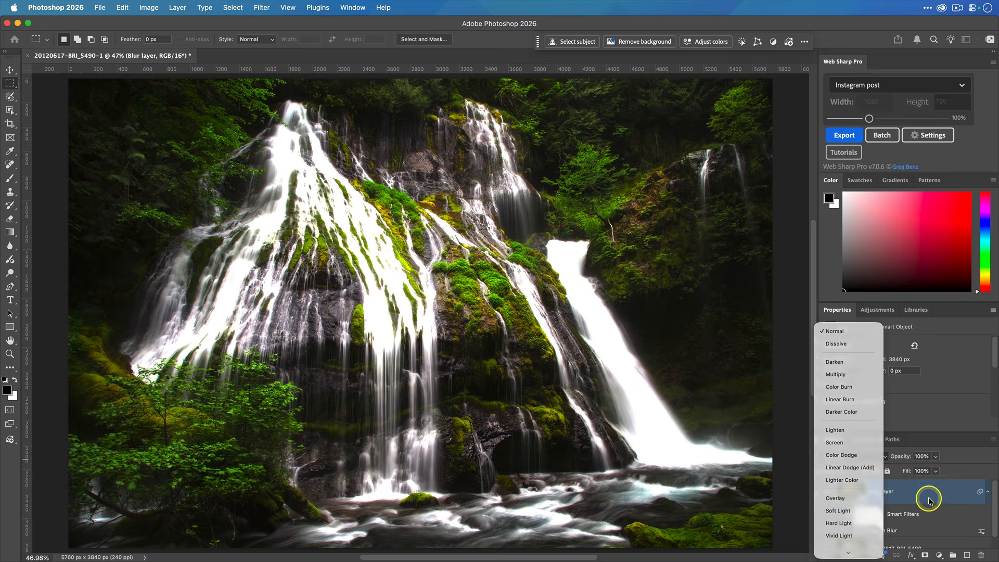
pyautogui.click(929, 501)
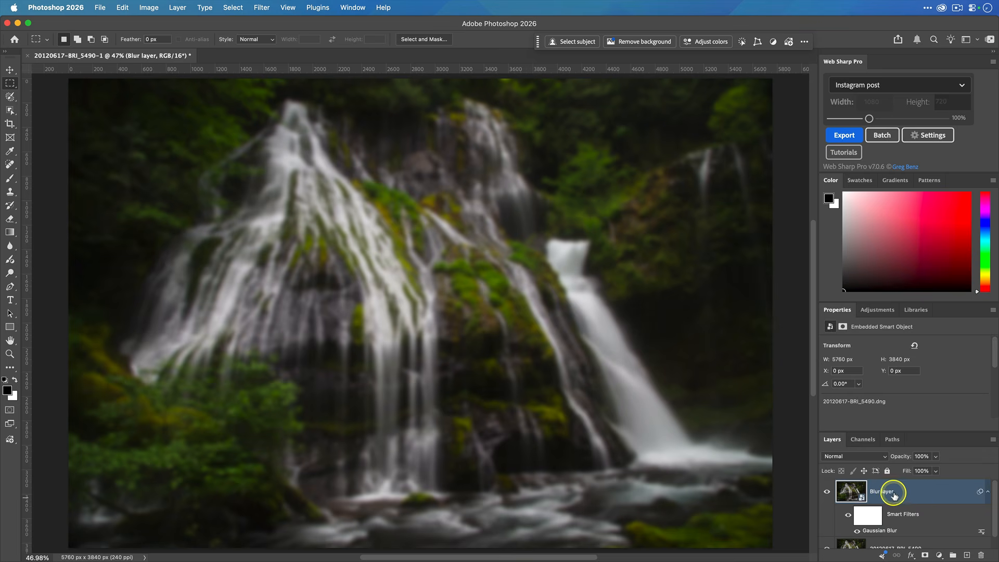
pyautogui.scroll(-1, 923, 486)
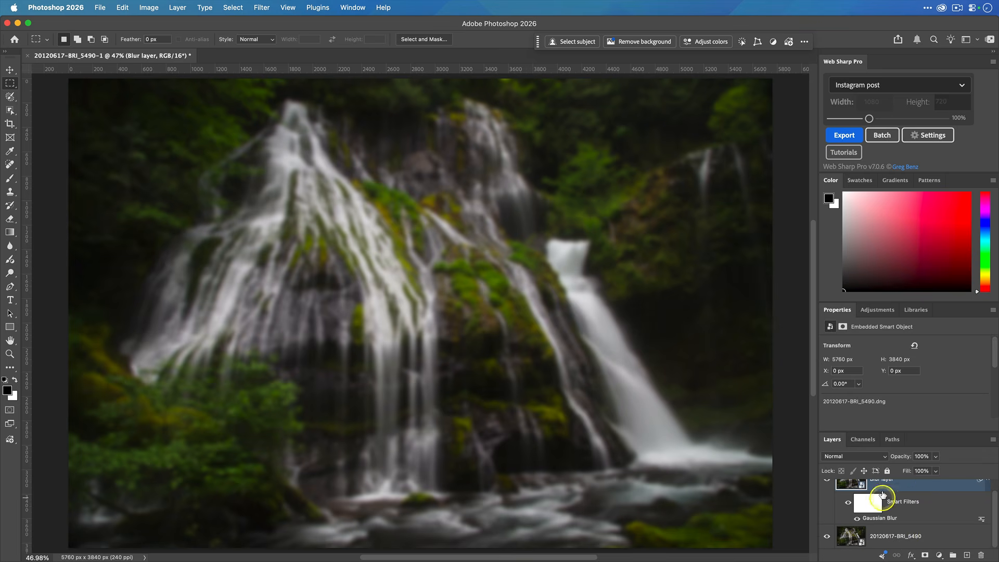
# Try the Soft Light, Multiply and Hard Light blend modes on the Blur layer, finishing on Soft Light
pyautogui.click(882, 457)
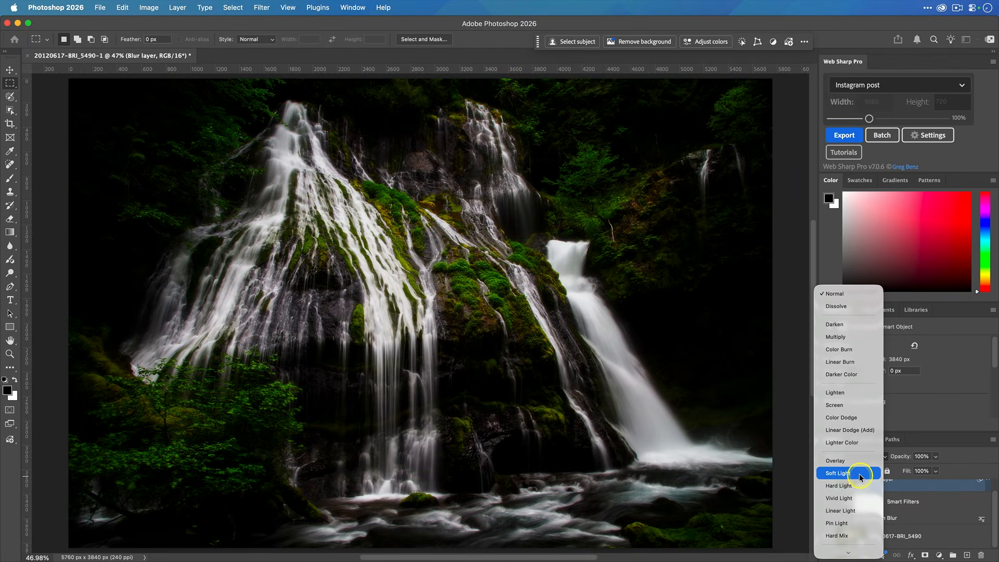
pyautogui.click(857, 473)
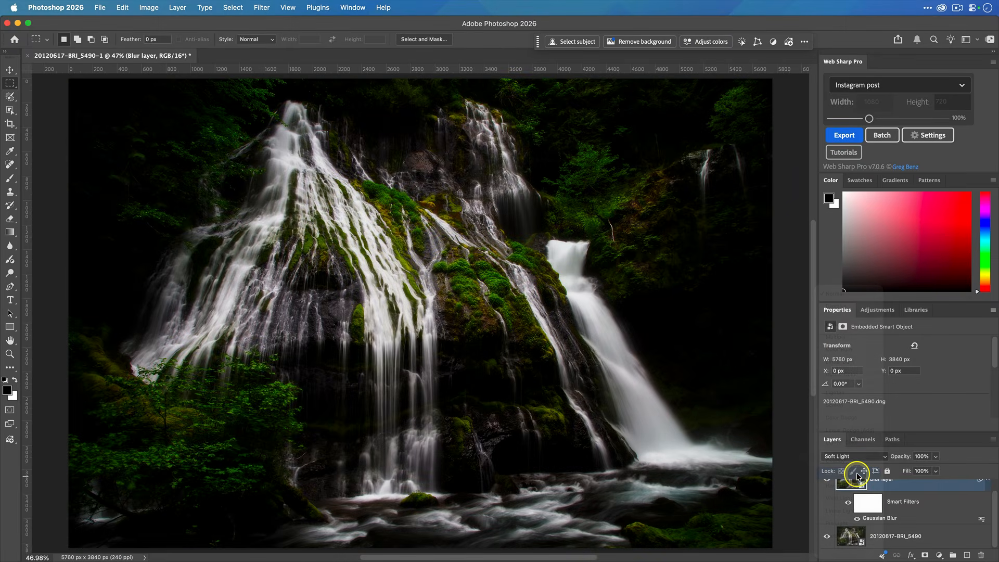
pyautogui.click(852, 456)
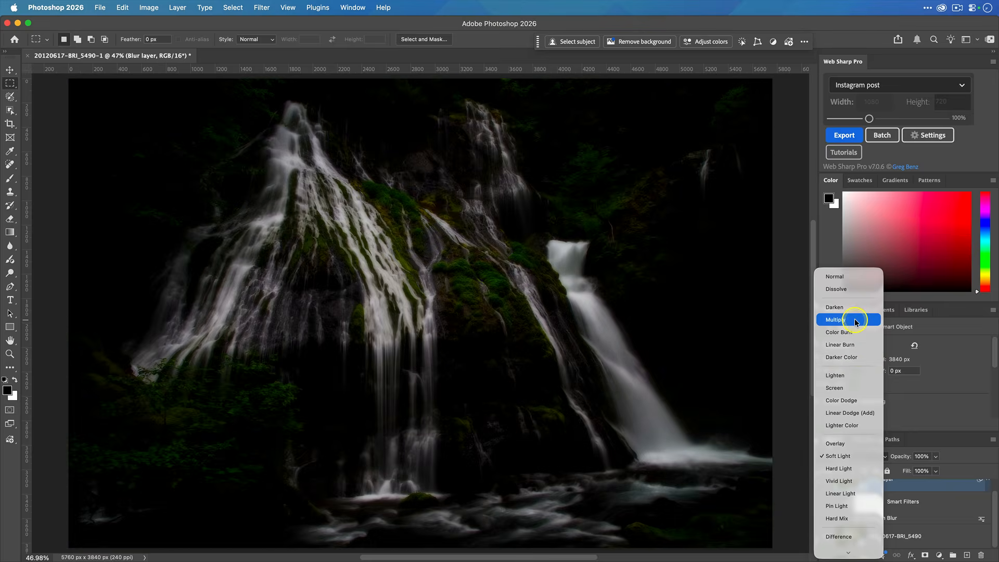
pyautogui.click(853, 320)
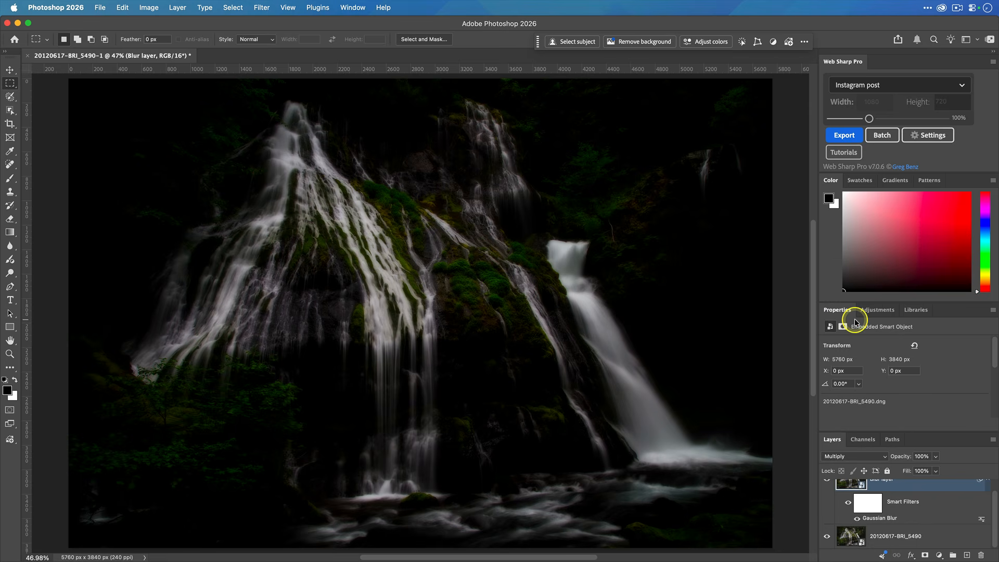
pyautogui.click(859, 456)
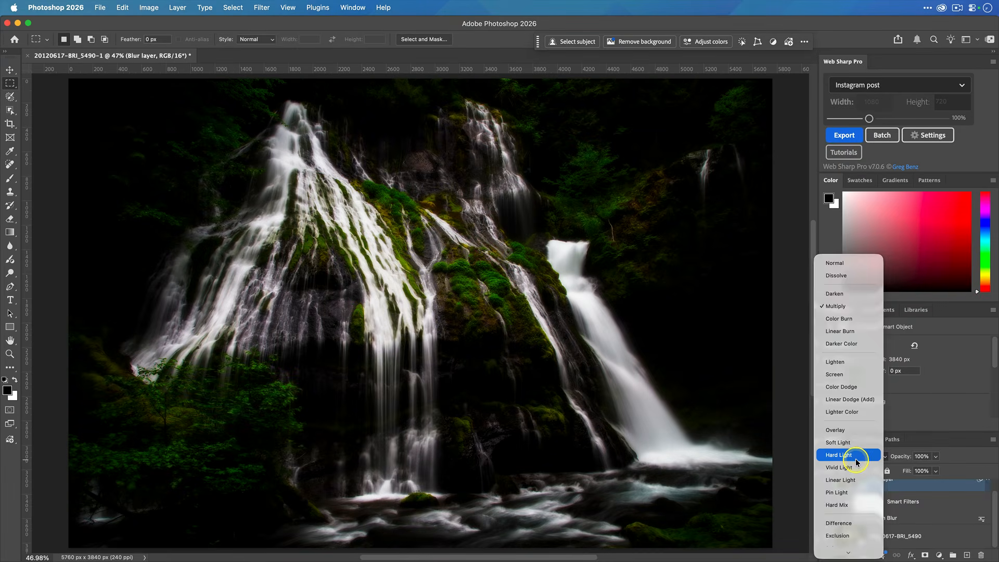
pyautogui.click(857, 455)
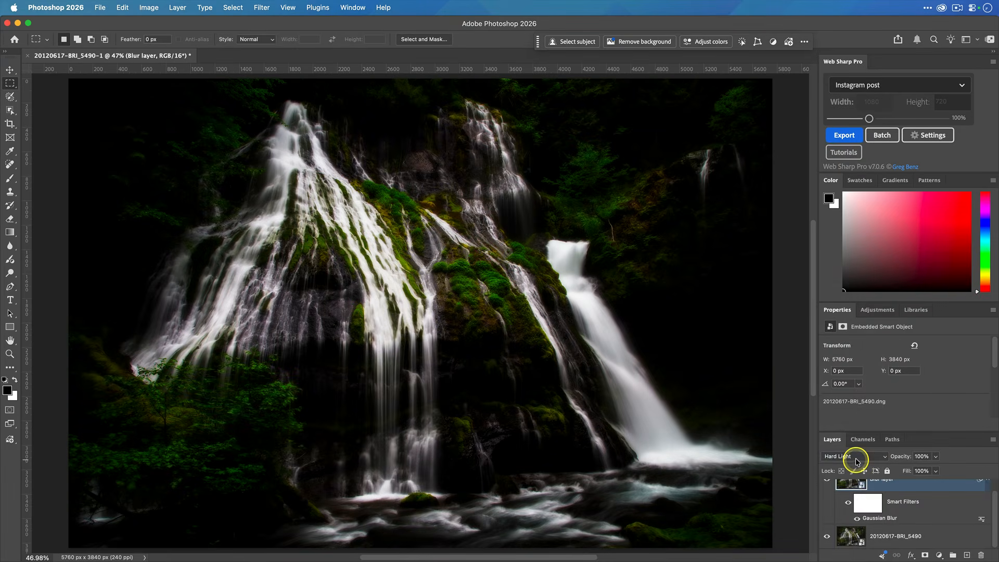
pyautogui.click(856, 457)
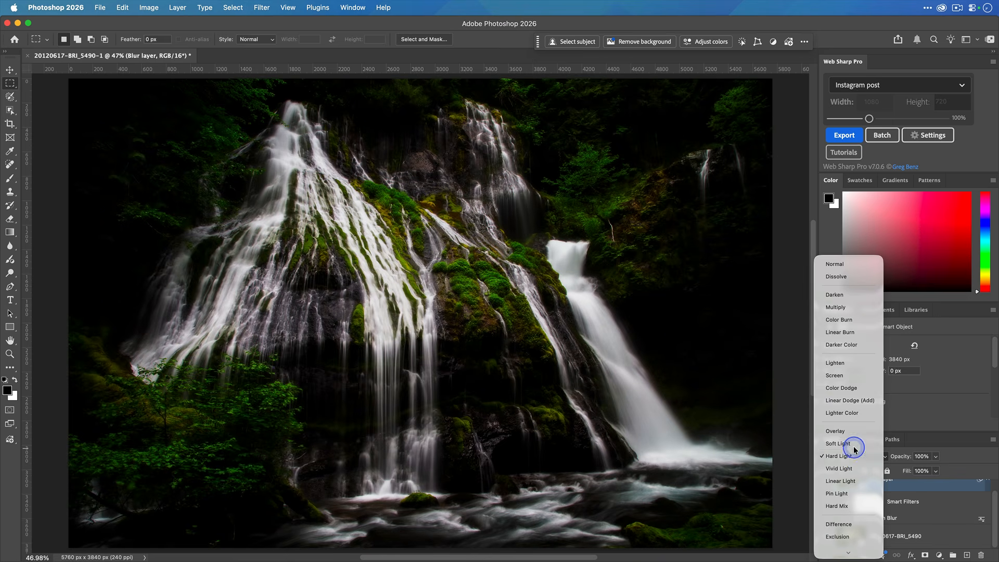
pyautogui.click(853, 445)
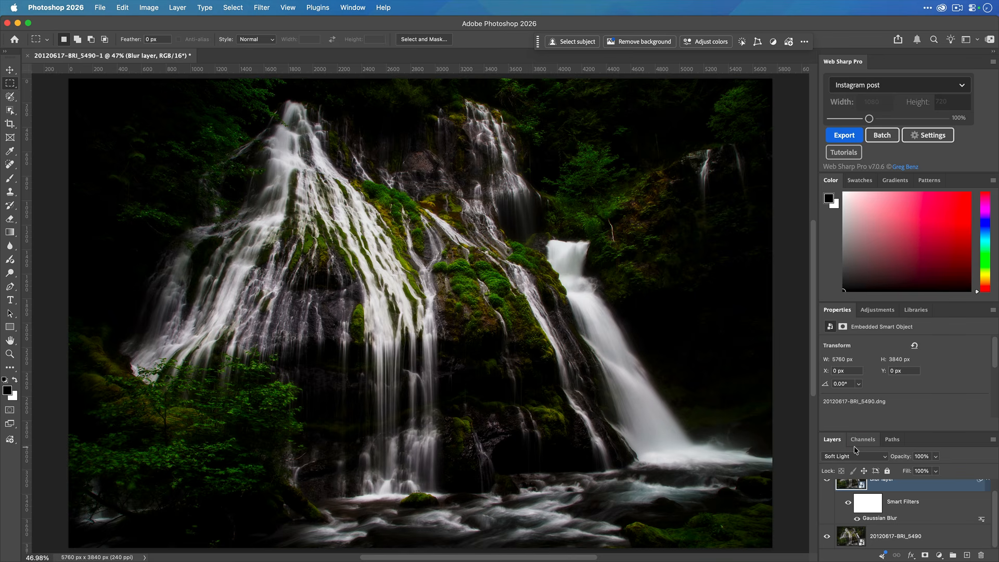
# Lower the Blur layer's opacity to 37%
pyautogui.click(935, 456)
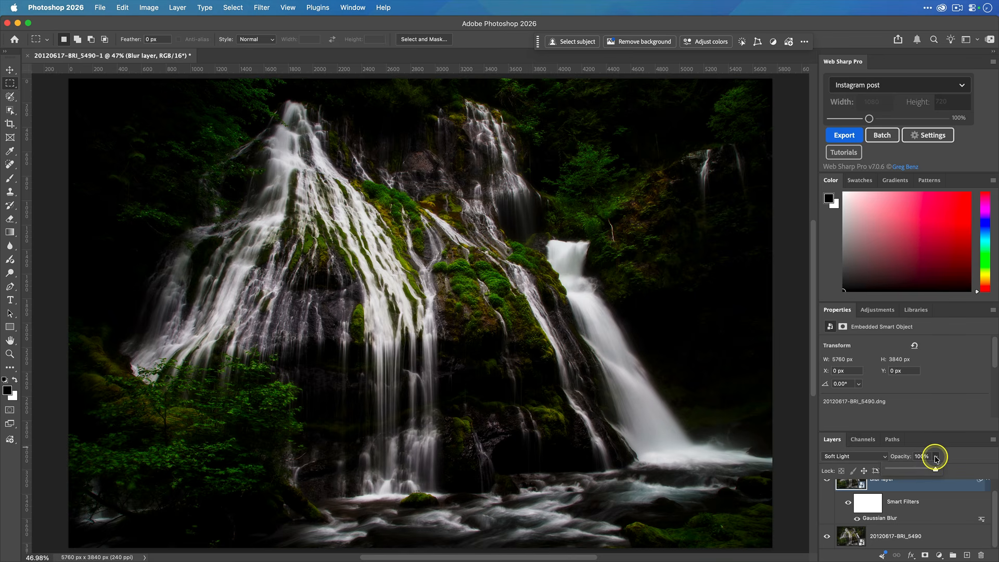
pyautogui.moveTo(935, 467); pyautogui.dragTo(889, 469)
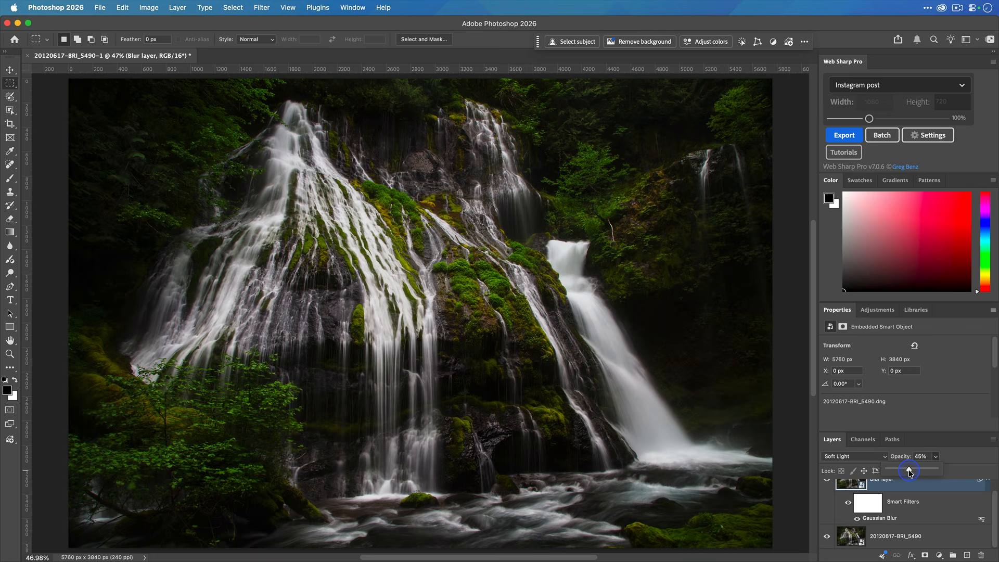
pyautogui.moveTo(908, 471); pyautogui.dragTo(905, 471)
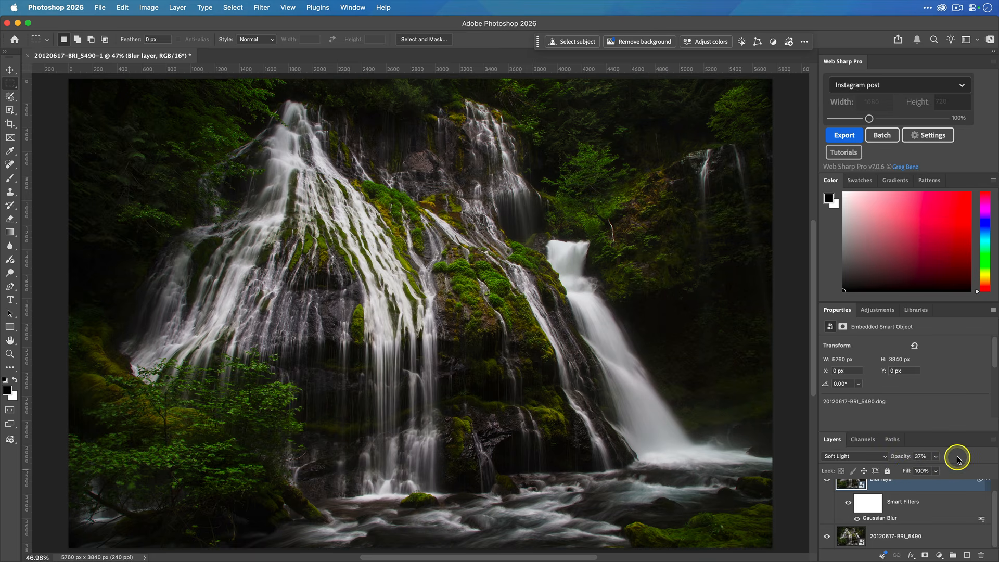
# Toggle the Blur layer's visibility off and on to compare the effect
pyautogui.scroll(1, 926, 500)
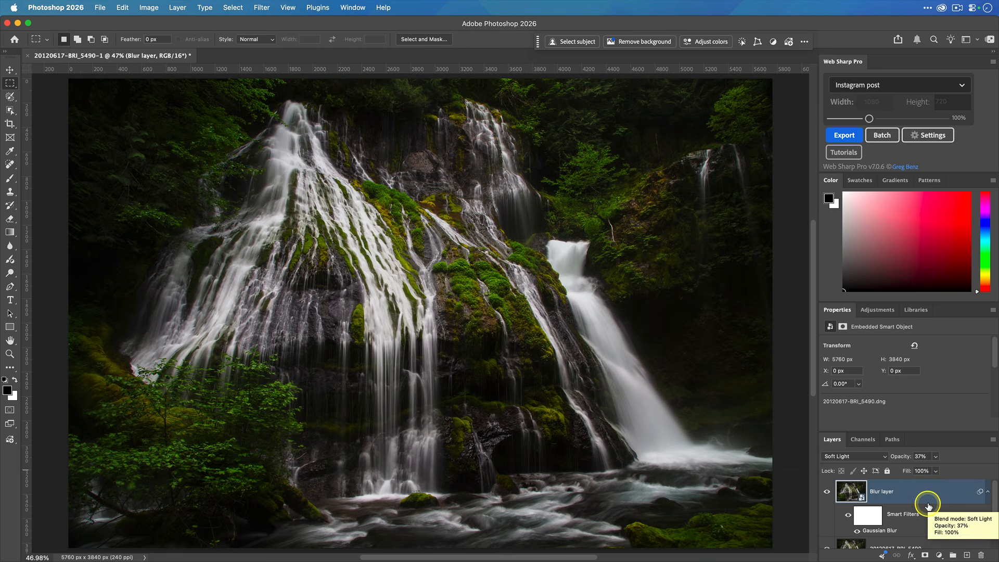
pyautogui.click(827, 492)
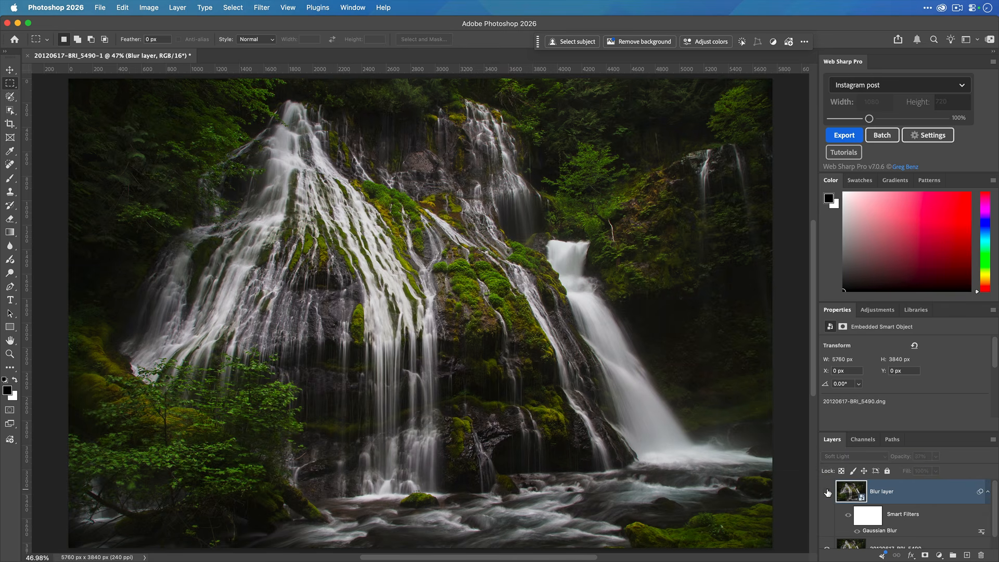
pyautogui.click(827, 492)
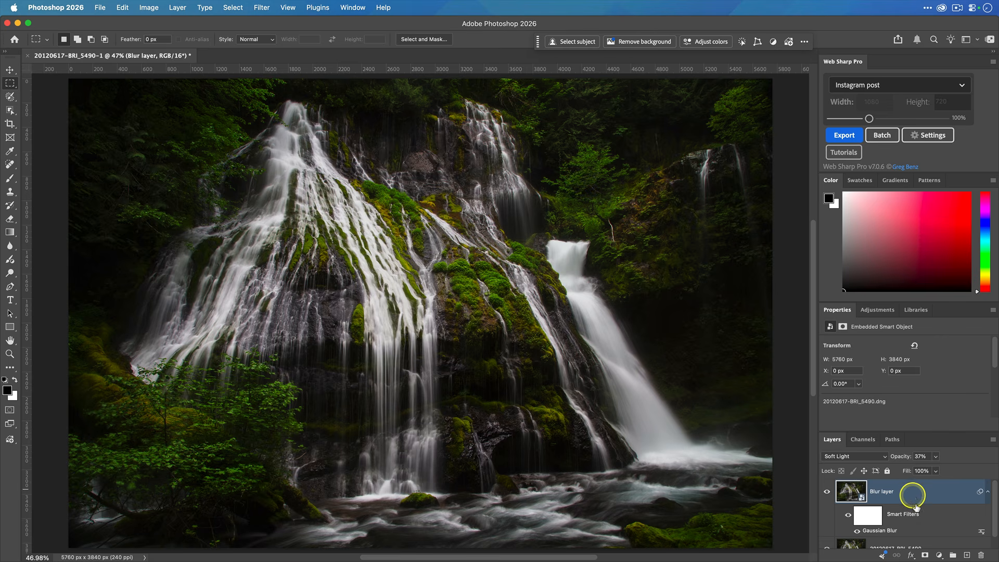
# Add a layer mask to the Blur layer and choose the Brush tool with 41% opacity
pyautogui.click(925, 555)
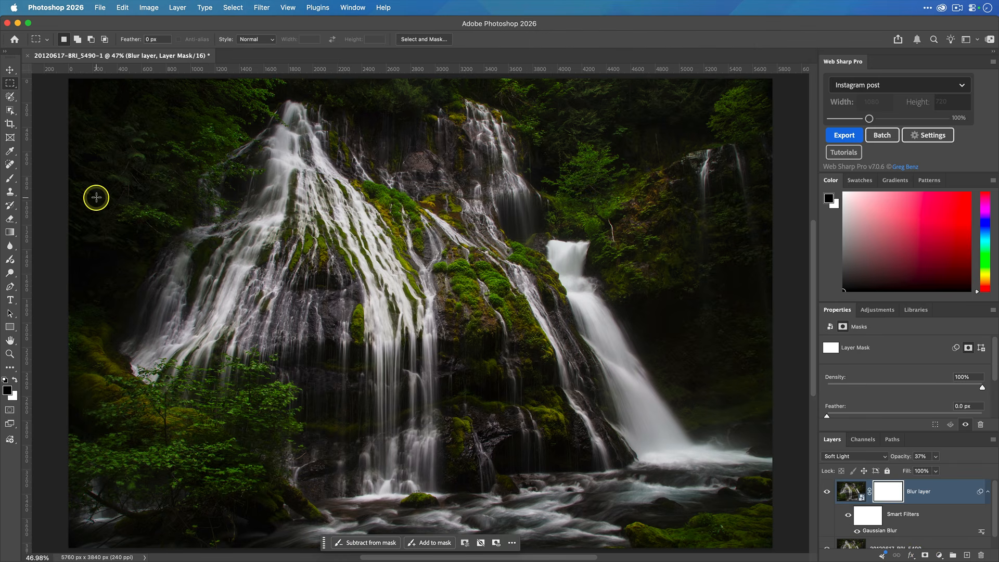
pyautogui.click(10, 177)
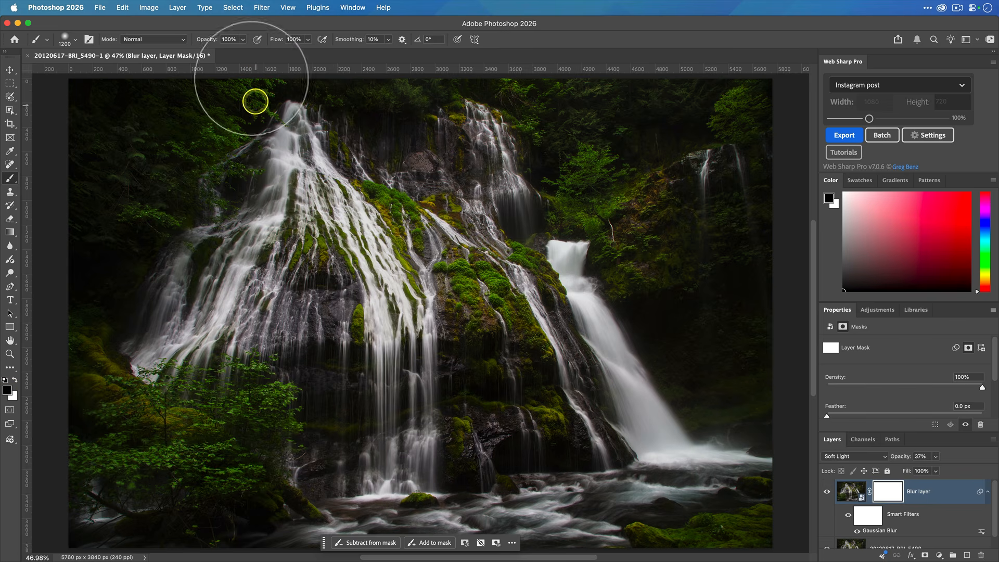
pyautogui.click(243, 39)
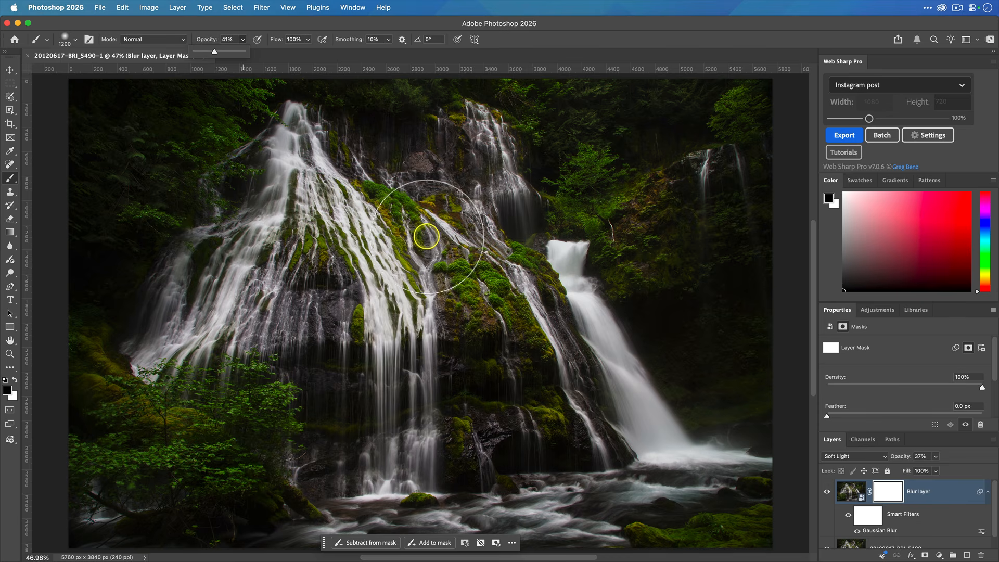
# Paint black on the mask over the central mossy rocks, the right waterfall and lower left, then switch the foreground colour to white
pyautogui.moveTo(397, 208); pyautogui.dragTo(479, 301)
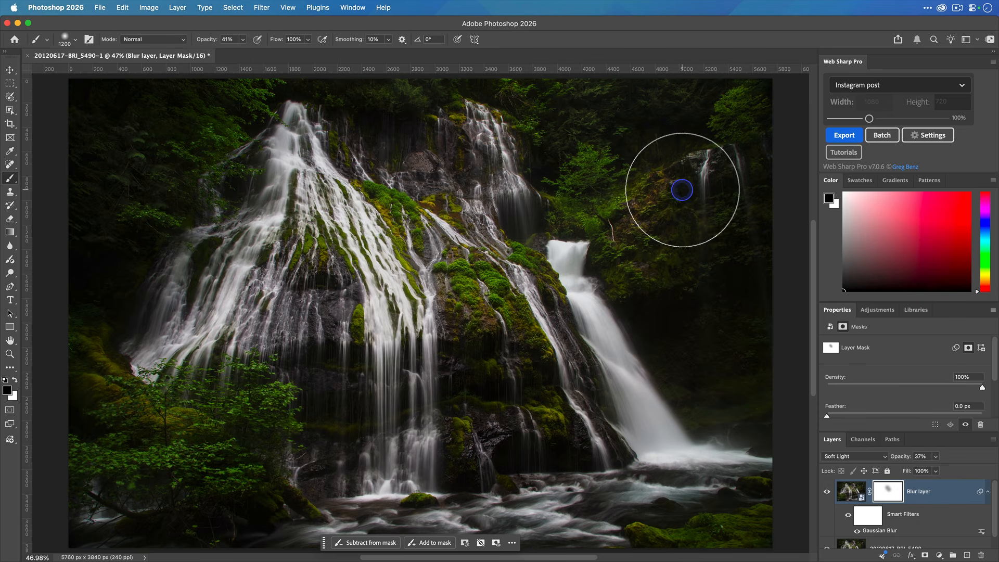
pyautogui.moveTo(389, 219)
pyautogui.mouseDown()
pyautogui.moveTo(241, 312)
pyautogui.moveTo(307, 330)
pyautogui.moveTo(318, 426)
pyautogui.moveTo(553, 390)
pyautogui.moveTo(412, 368)
pyautogui.moveTo(674, 371)
pyautogui.mouseUp()
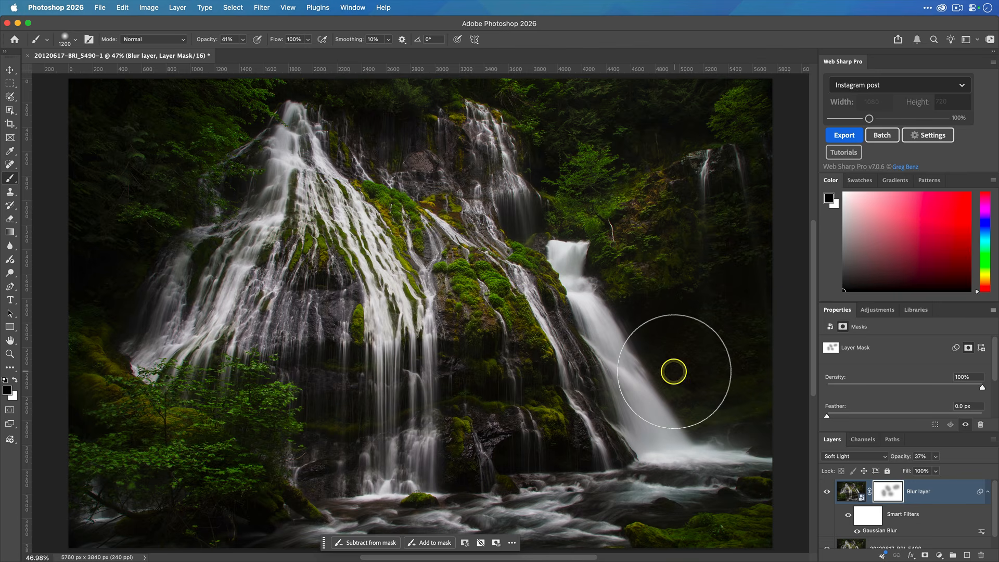
pyautogui.moveTo(268, 410)
pyautogui.mouseDown()
pyautogui.moveTo(462, 387)
pyautogui.moveTo(175, 344)
pyautogui.moveTo(17, 383)
pyautogui.mouseUp()
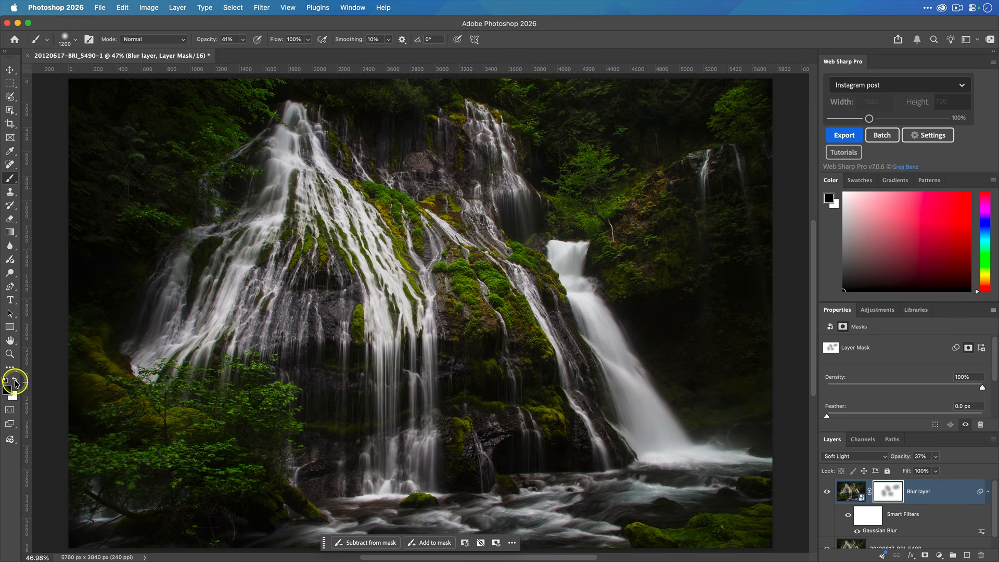
pyautogui.click(16, 383)
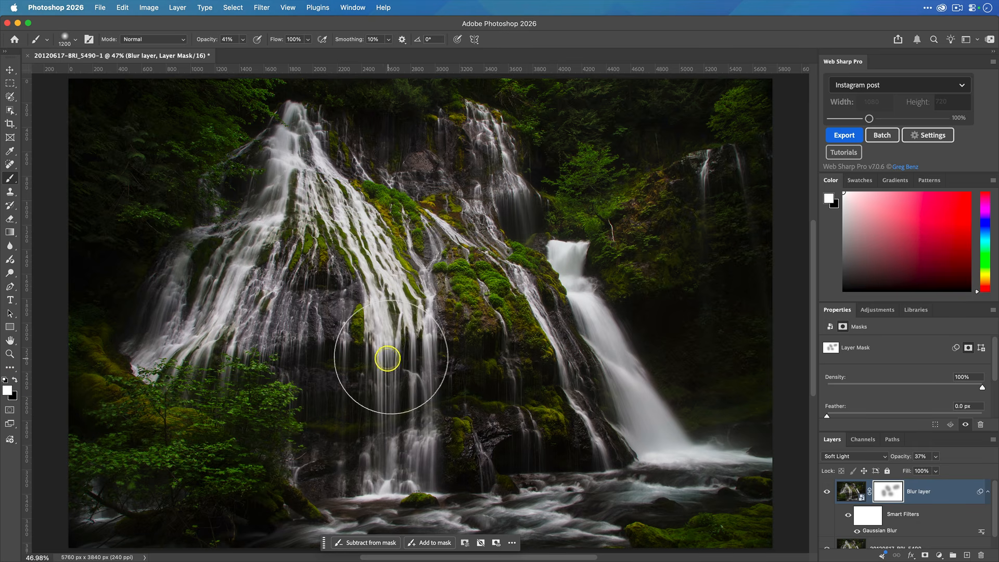
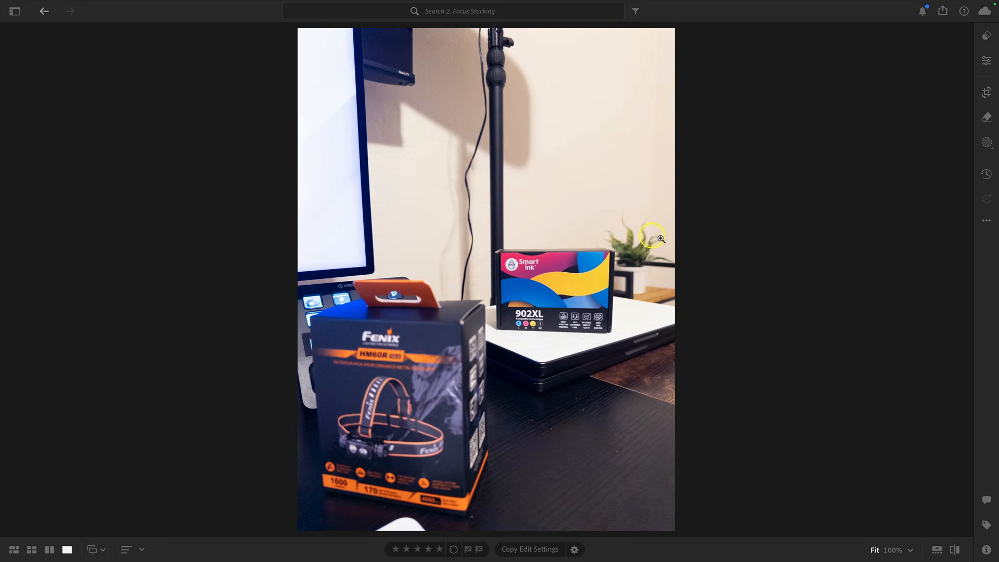
# Flip back and forth between the photos to compare their focus points, then return to the grid view
pyautogui.press('Right')
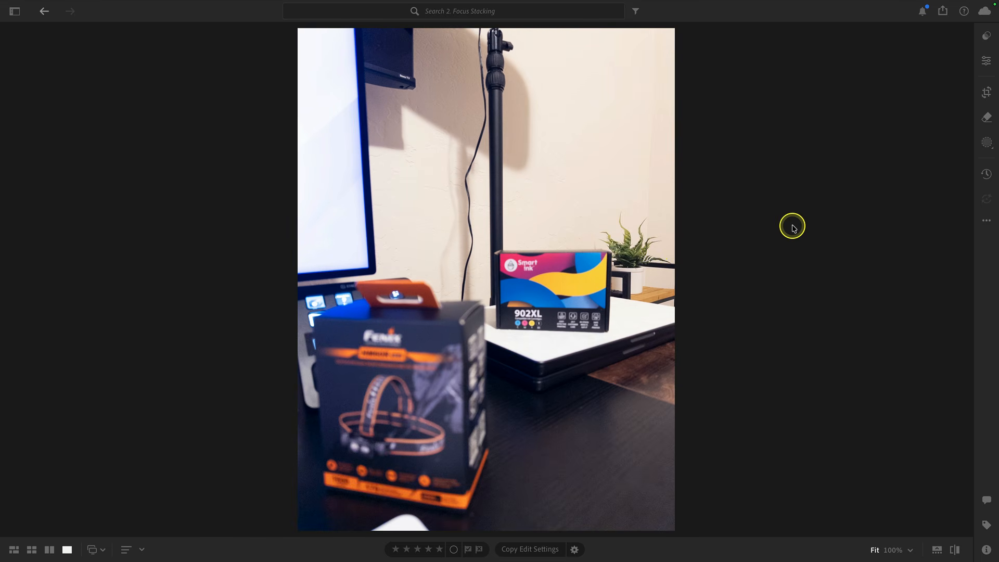
pyautogui.press('Left')
pyautogui.press('Left')
pyautogui.press('Right')
pyautogui.press('Right')
pyautogui.press('Left')
pyautogui.press('Left')
pyautogui.press('Right')
pyautogui.press('Right')
pyautogui.press('Left')
pyautogui.press('Left')
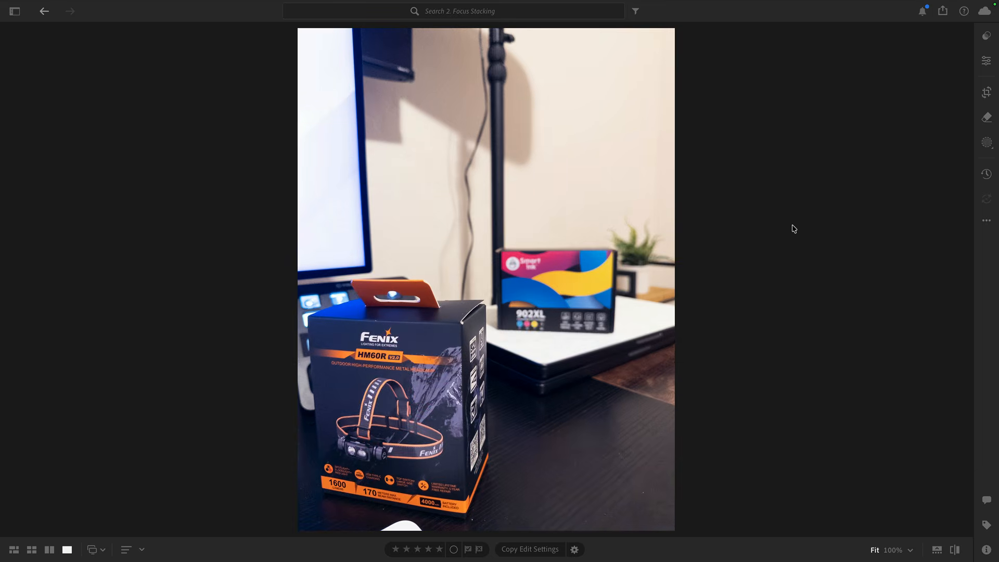
pyautogui.press('Right')
pyautogui.press('Right')
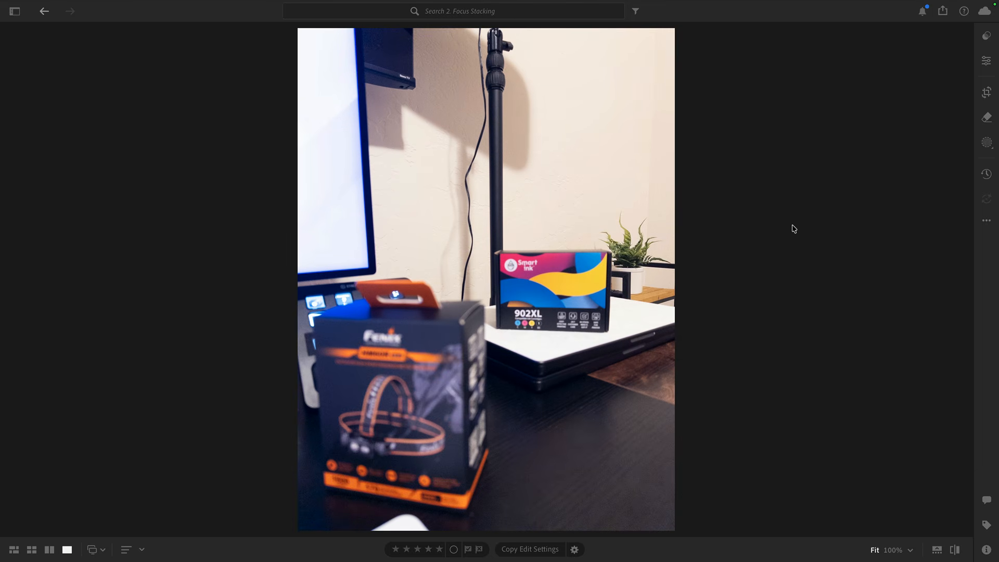
pyautogui.press('Left')
pyautogui.press('Left')
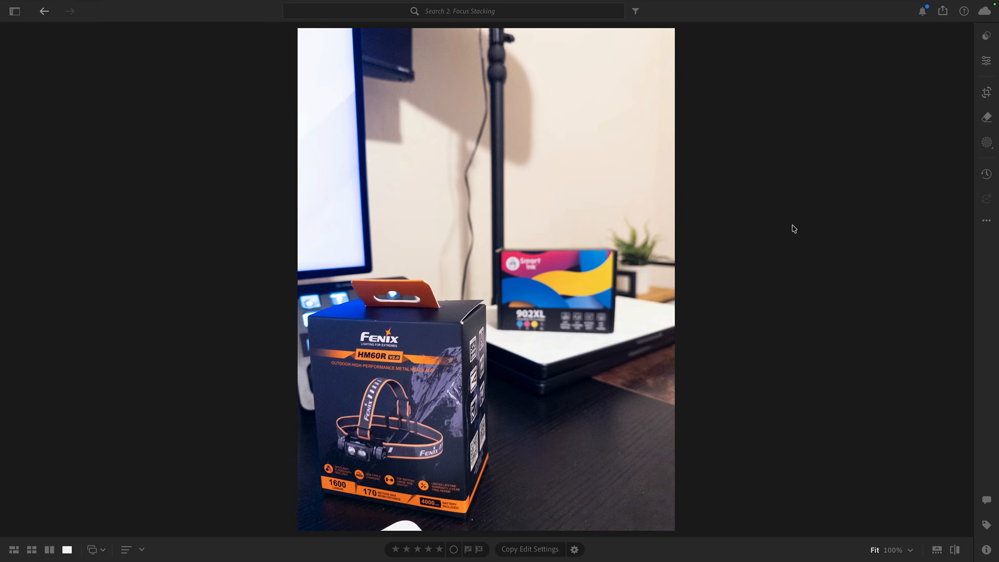
pyautogui.press('g')
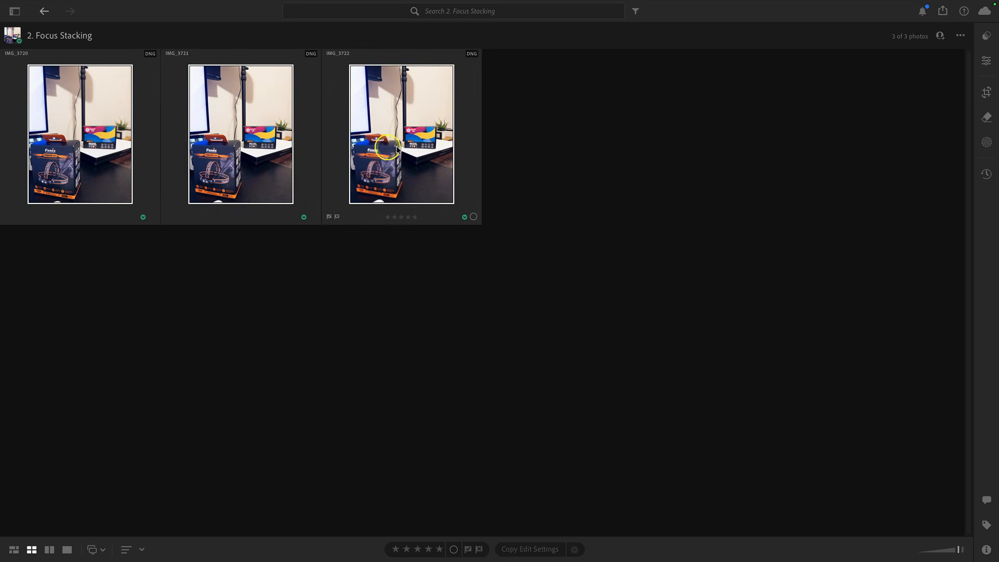
pyautogui.rightClick(423, 147)
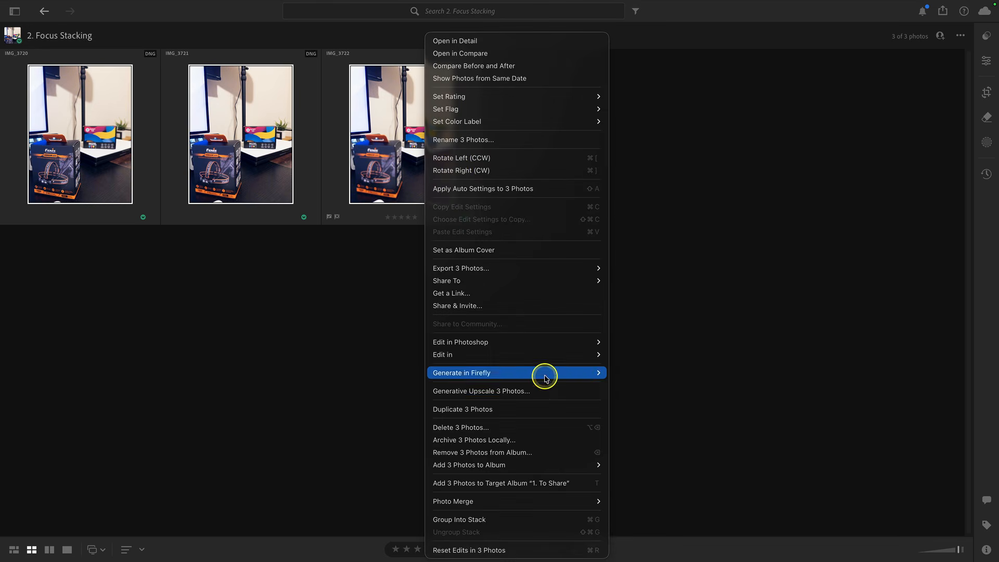
pyautogui.moveTo(575, 501)
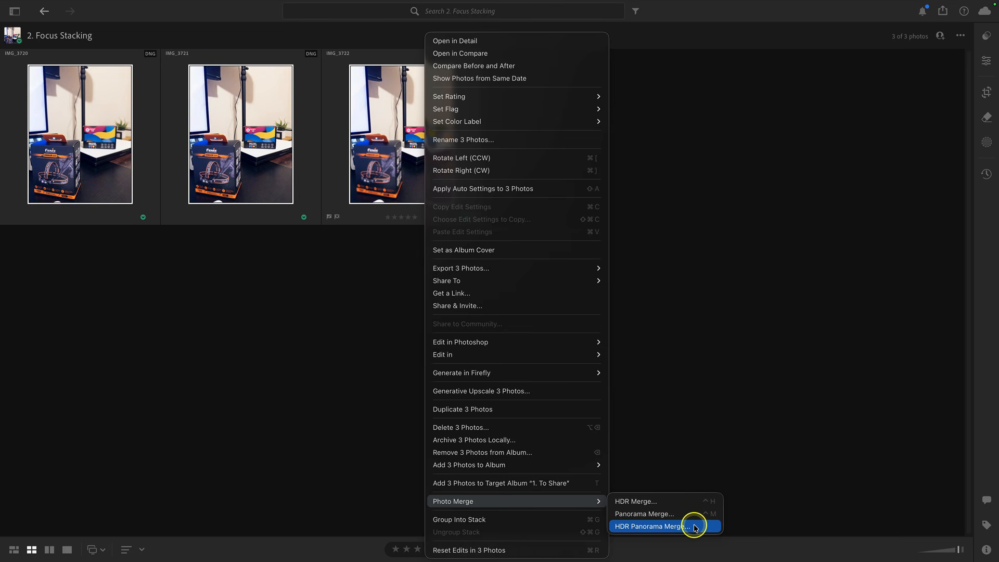
pyautogui.click(698, 410)
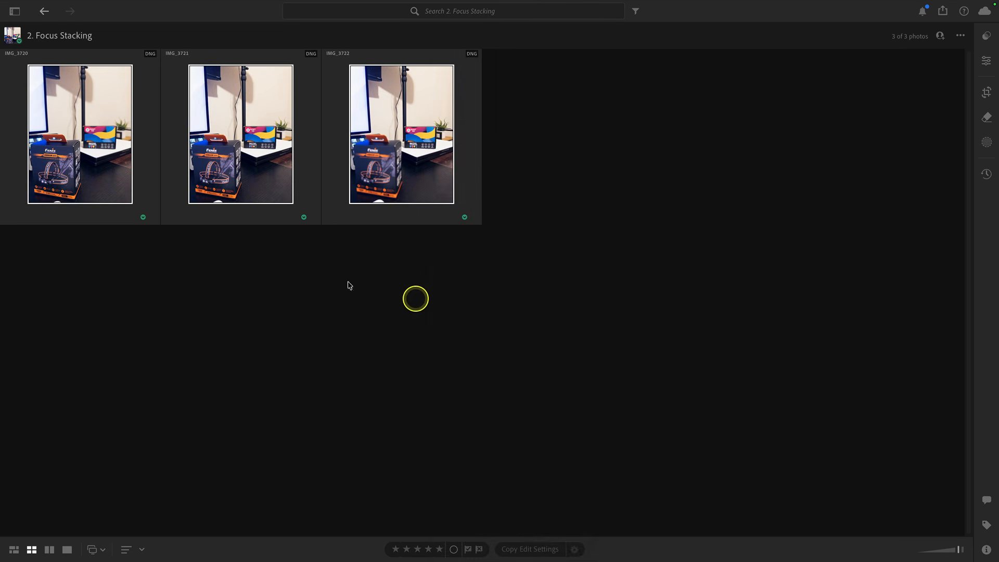
# Open the three selected photos as layers in Photoshop
pyautogui.rightClick(101, 149)
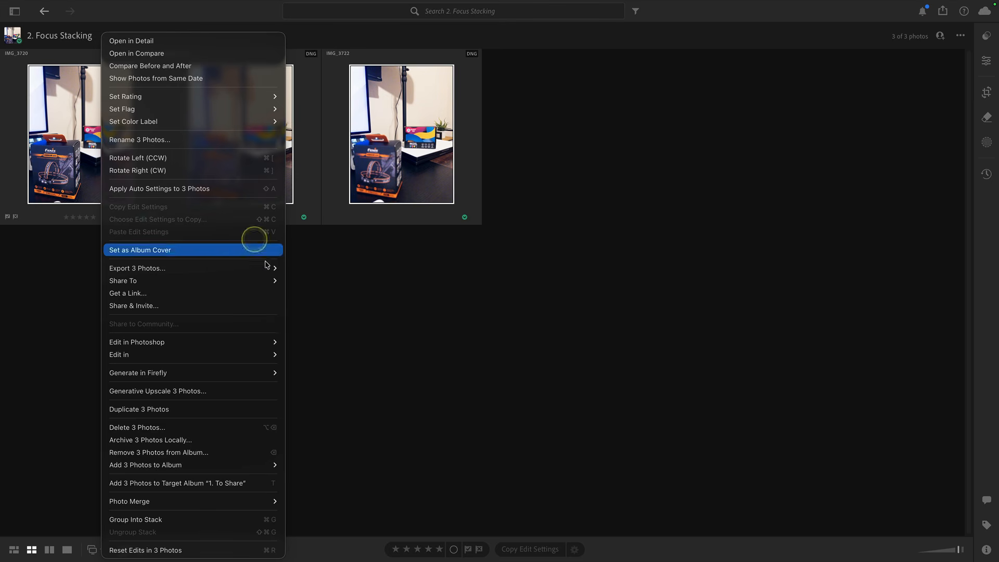
pyautogui.moveTo(267, 339)
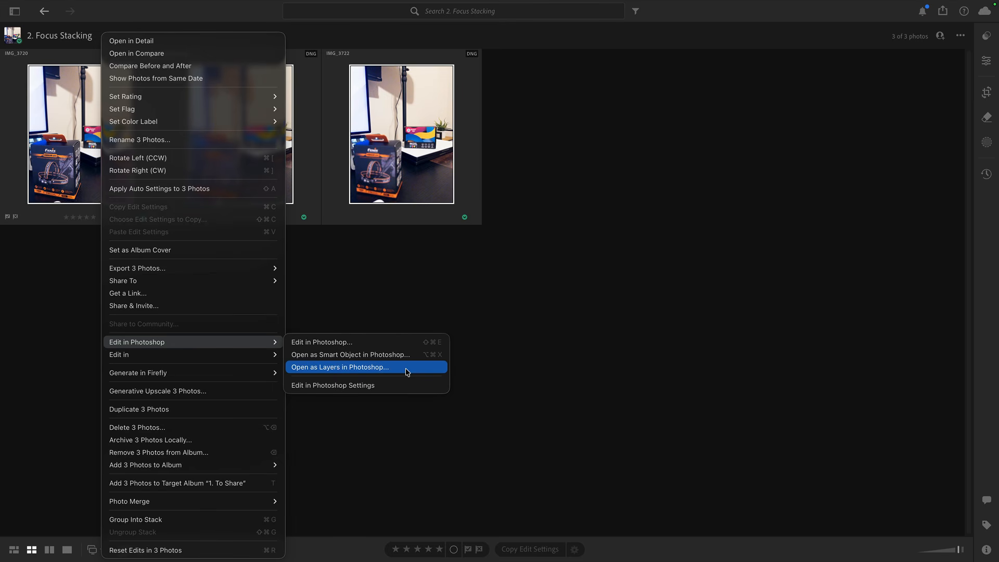
pyautogui.click(364, 367)
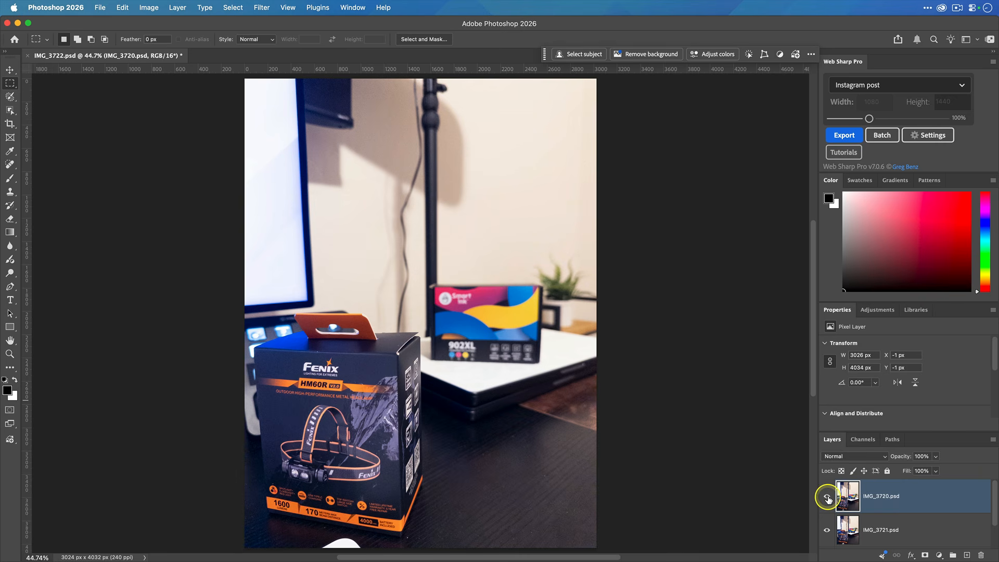
# Toggle the upper layers' visibility to compare the focus of each layer
pyautogui.click(826, 498)
pyautogui.scroll(-1, 827, 498)
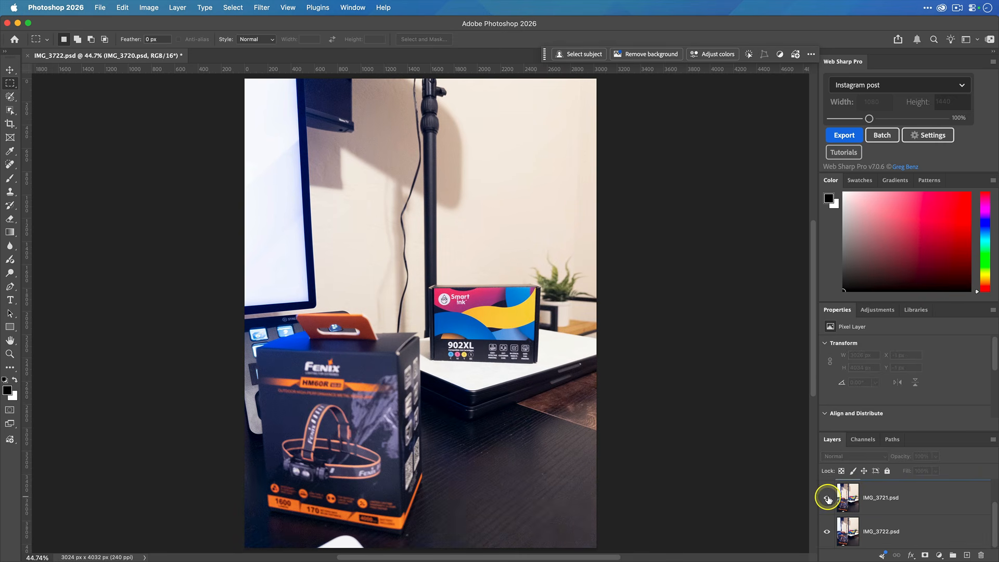
pyautogui.click(827, 498)
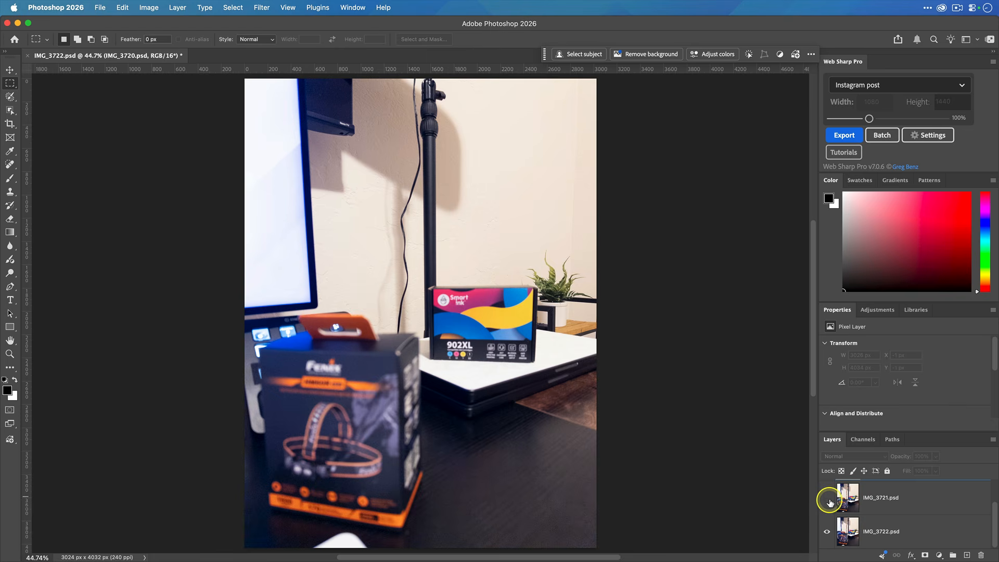
pyautogui.click(827, 500)
# Select all three layers and run Auto-Align Layers with Auto projection
pyautogui.scroll(1, 825, 496)
pyautogui.click(826, 496)
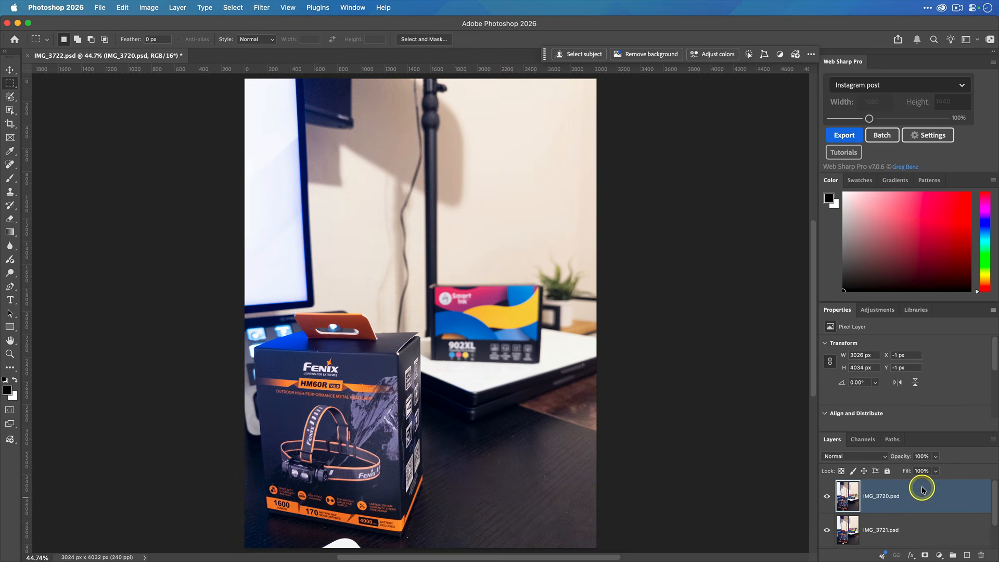
pyautogui.scroll(-1, 921, 488)
pyautogui.keyDown('shift'); pyautogui.click(928, 526); pyautogui.keyUp('shift')
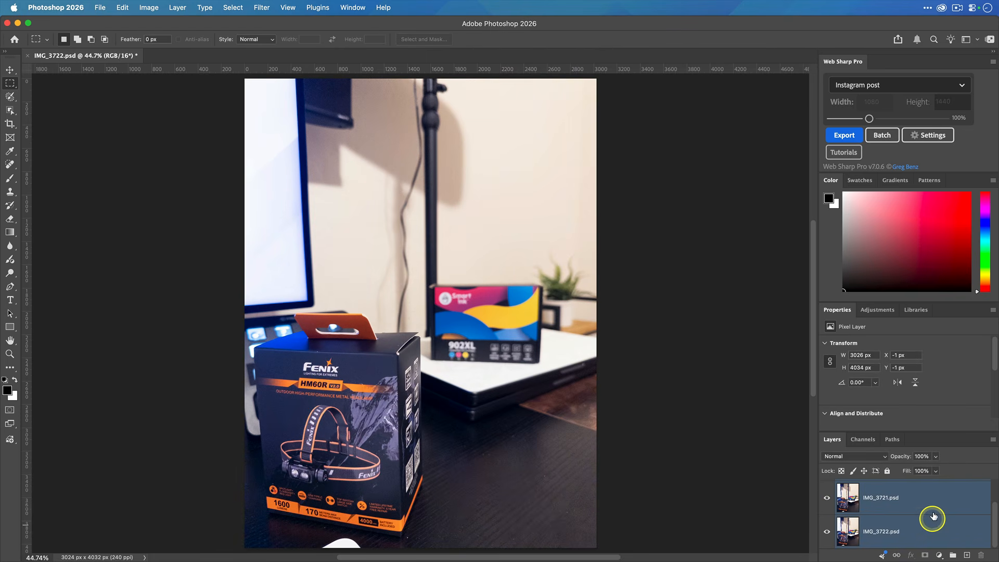
pyautogui.scroll(1, 914, 529)
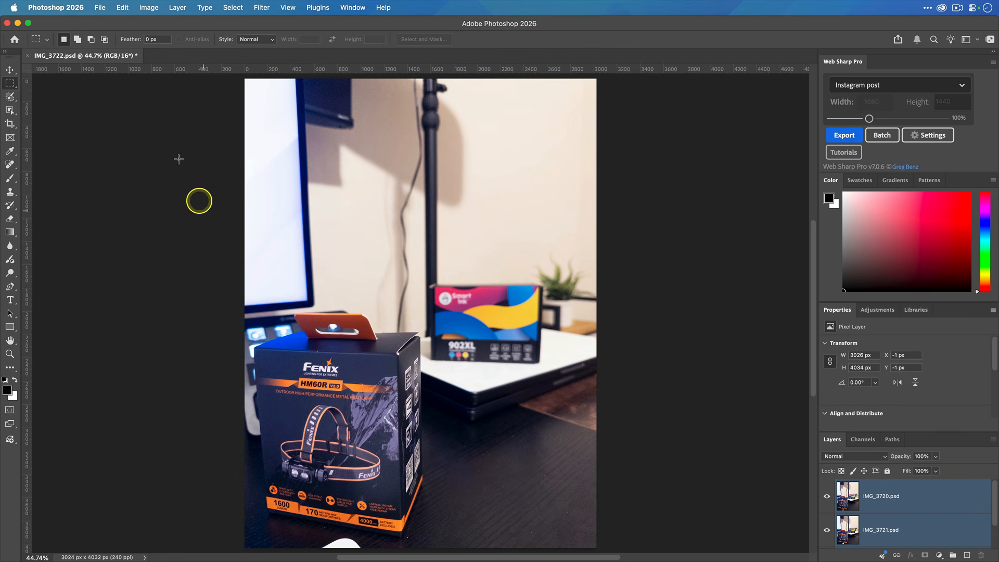
pyautogui.click(124, 8)
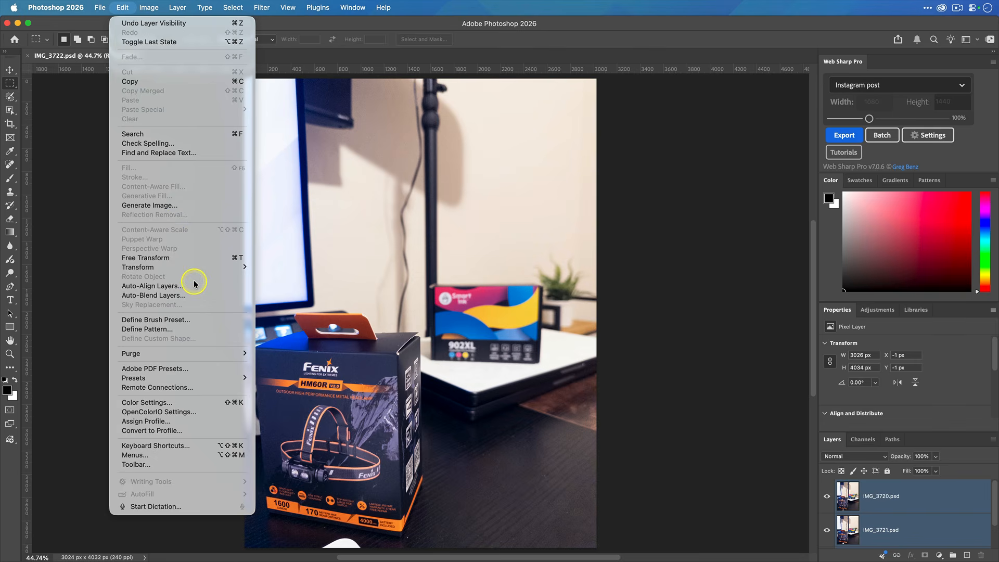
pyautogui.click(194, 283)
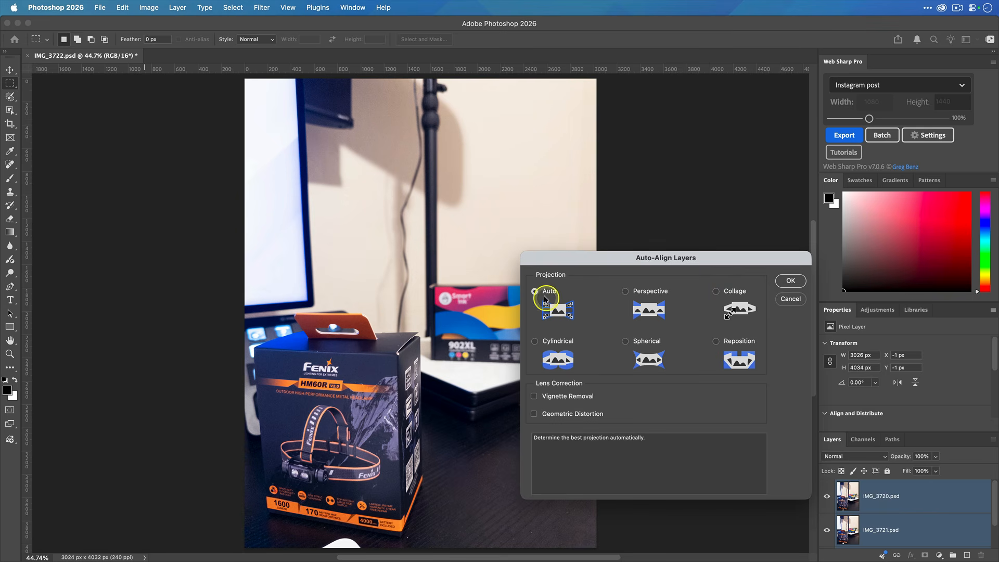
pyautogui.click(789, 282)
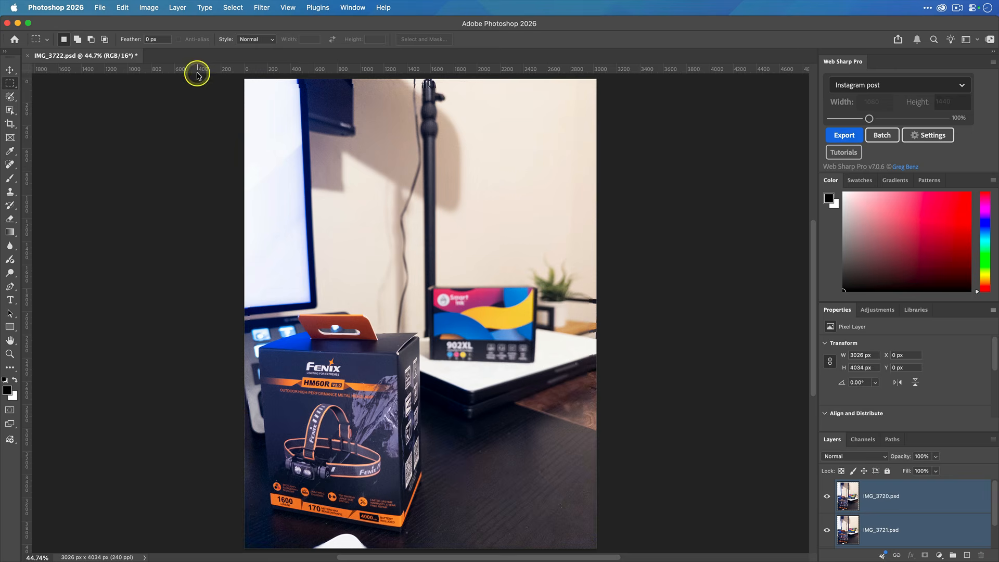
# Run Auto-Blend Layers using Stack Images with Seamless Tones and Colors and Content Aware Fill enabled
pyautogui.click(122, 9)
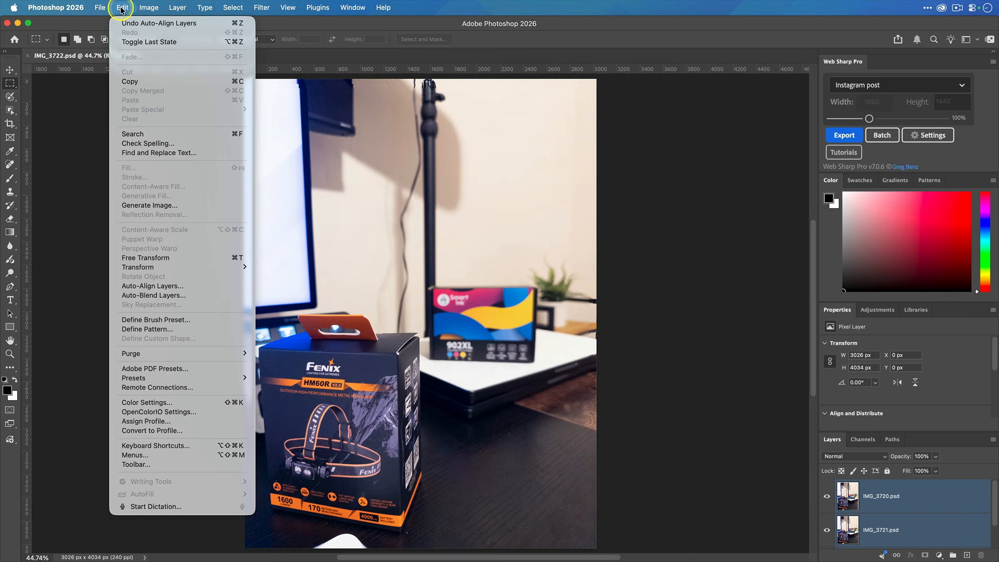
pyautogui.click(207, 298)
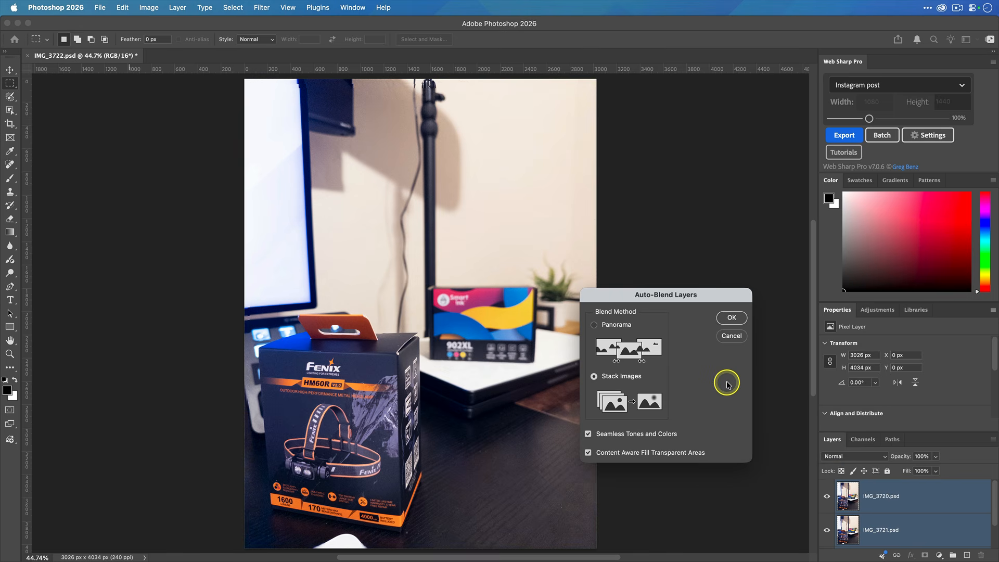
pyautogui.click(731, 318)
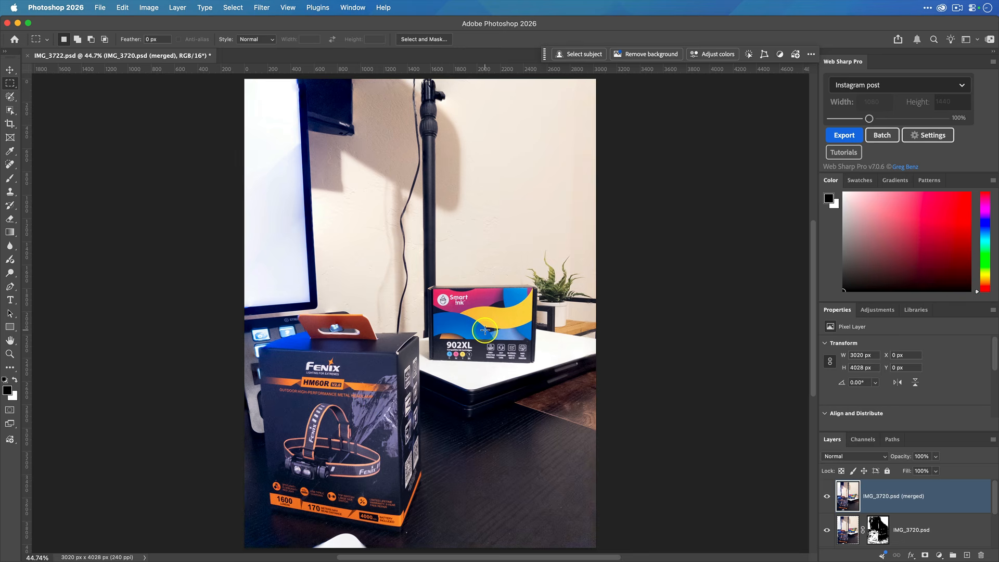
# Crop the blended image, trimming the top, right and bottom edges, to about 2767 × 3690 px
pyautogui.press('super+equal')
pyautogui.press('super+equal')
pyautogui.press('super+equal')
pyautogui.press('super+equal')
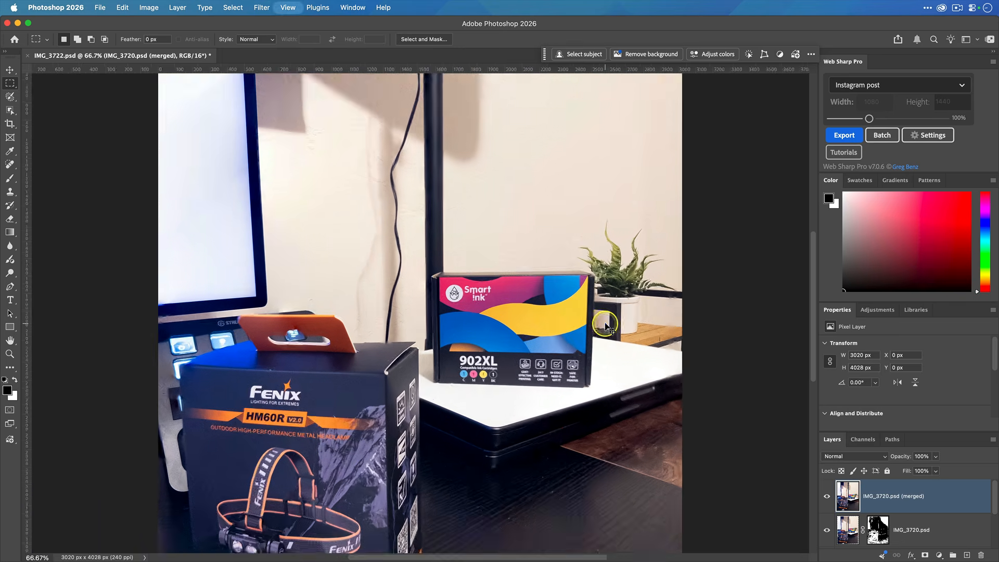
pyautogui.hscroll(10, 605, 323)
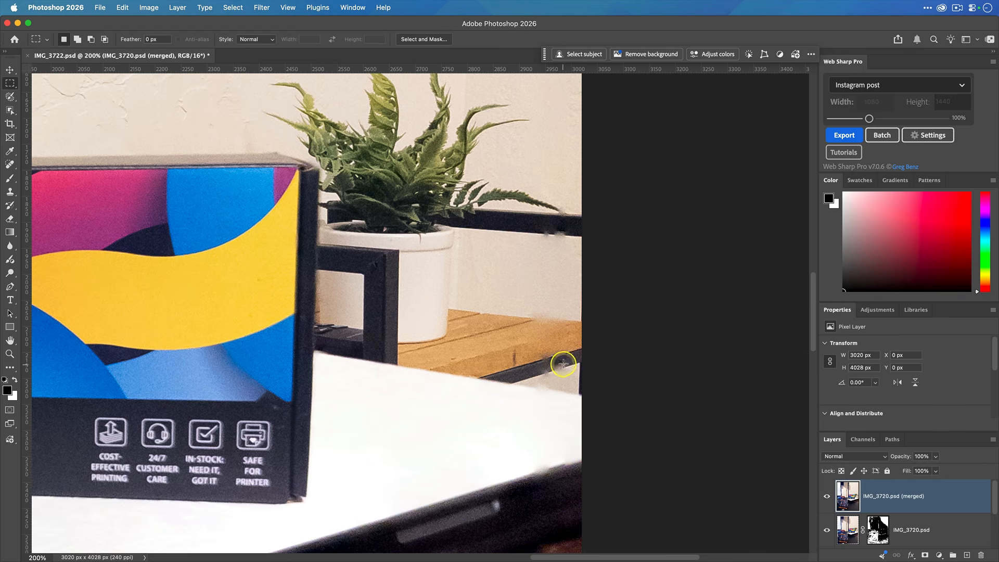
pyautogui.press('super+0')
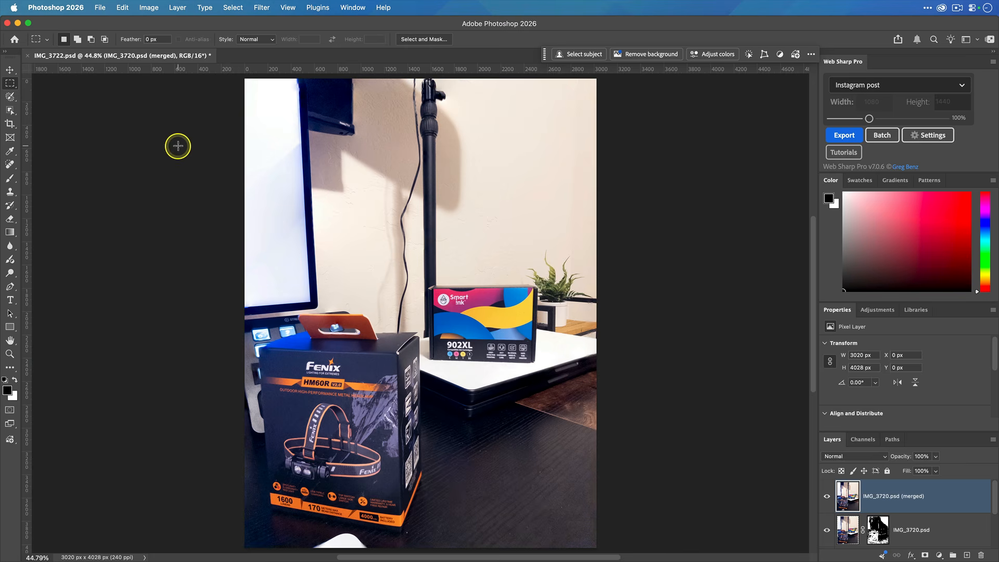
pyautogui.click(7, 124)
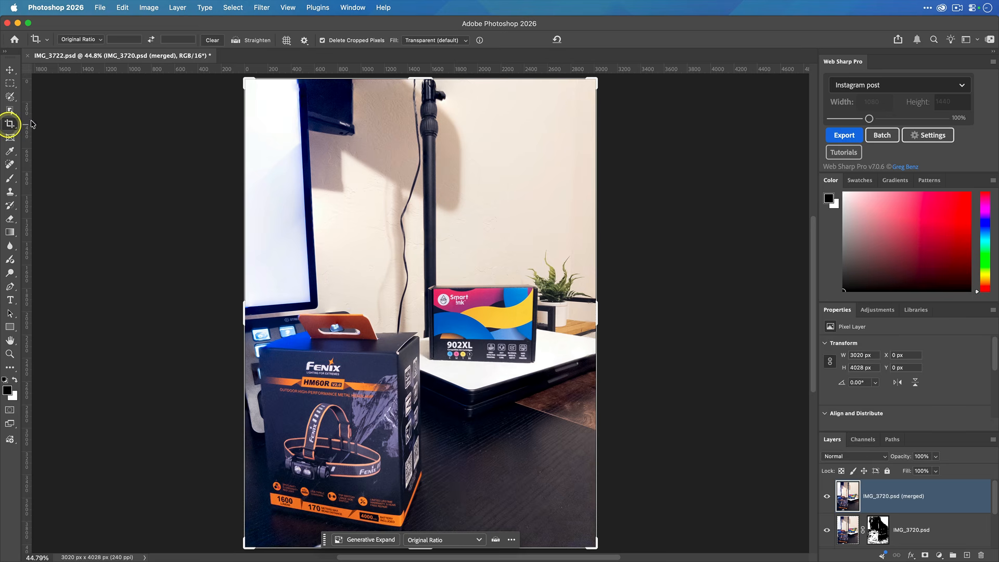
pyautogui.moveTo(592, 81); pyautogui.dragTo(586, 89)
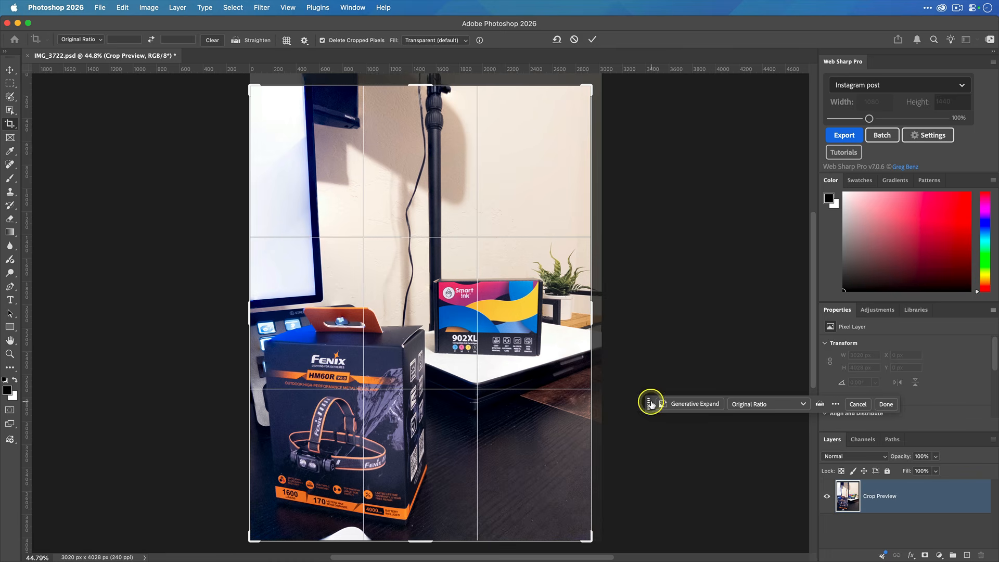
pyautogui.moveTo(413, 540); pyautogui.dragTo(413, 530)
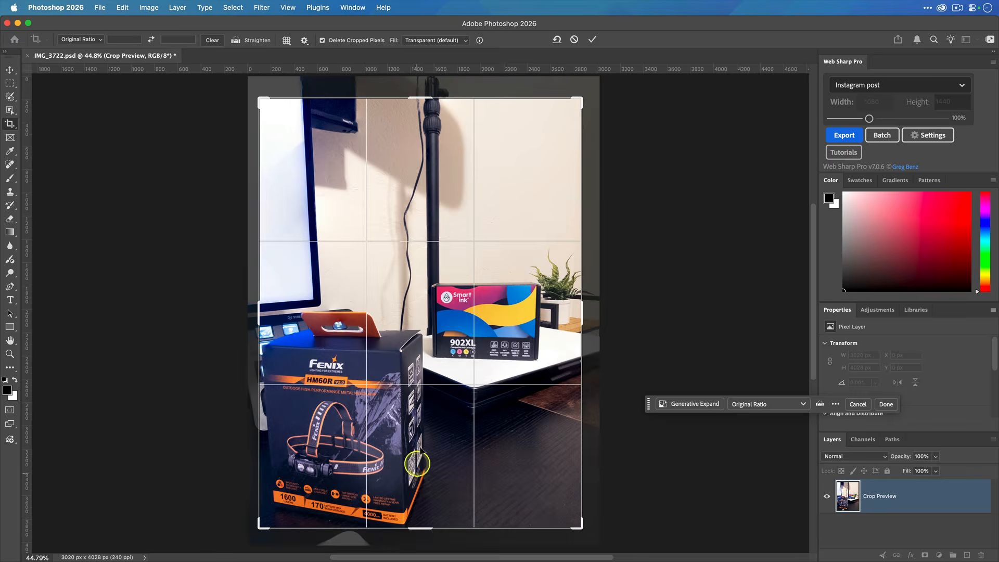
pyautogui.moveTo(417, 445); pyautogui.dragTo(425, 444)
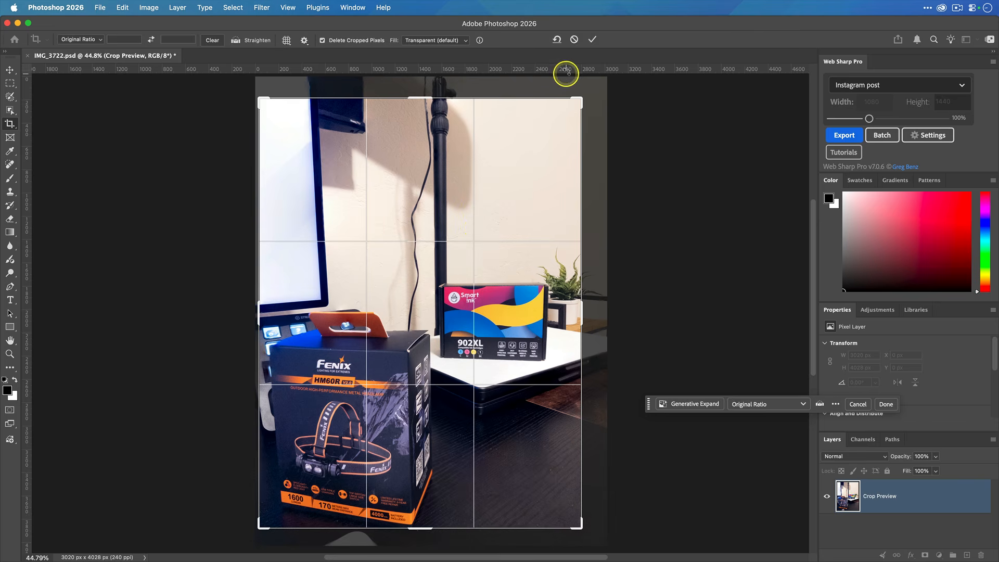
pyautogui.click(592, 40)
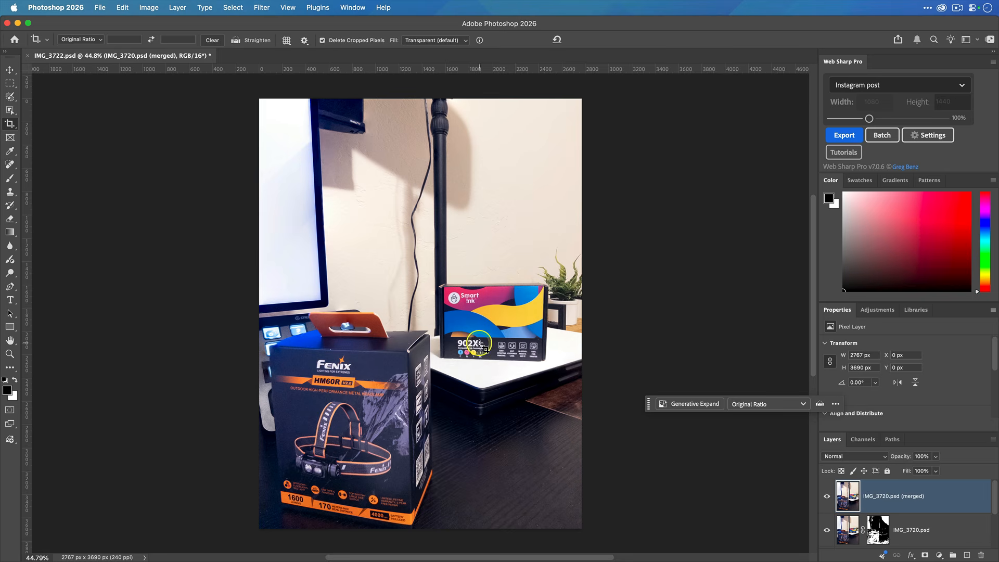
pyautogui.click(570, 291)
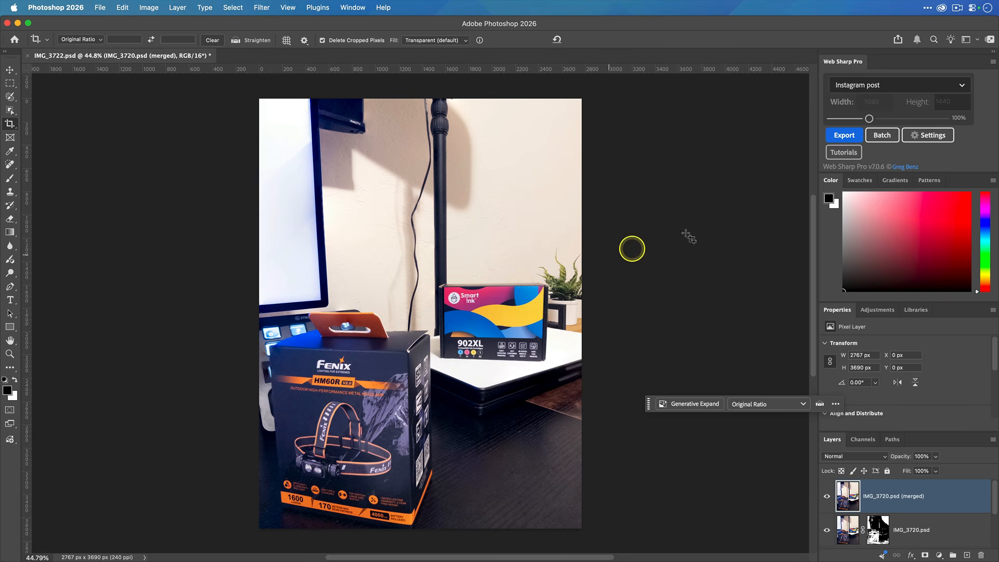
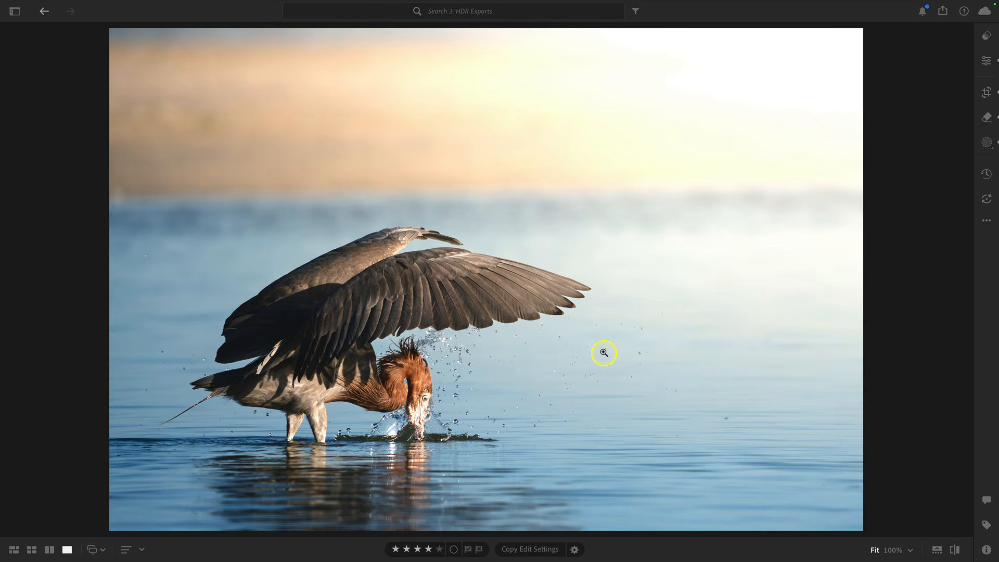
# Open the photo's custom export settings, review the image type options, and cancel without exporting
pyautogui.click(942, 10)
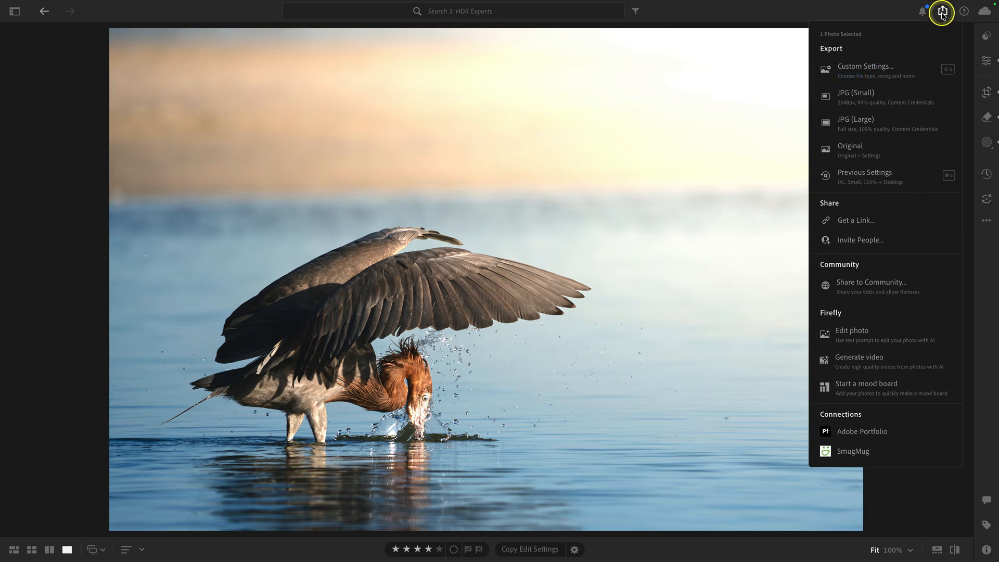
pyautogui.click(899, 62)
pyautogui.click(892, 66)
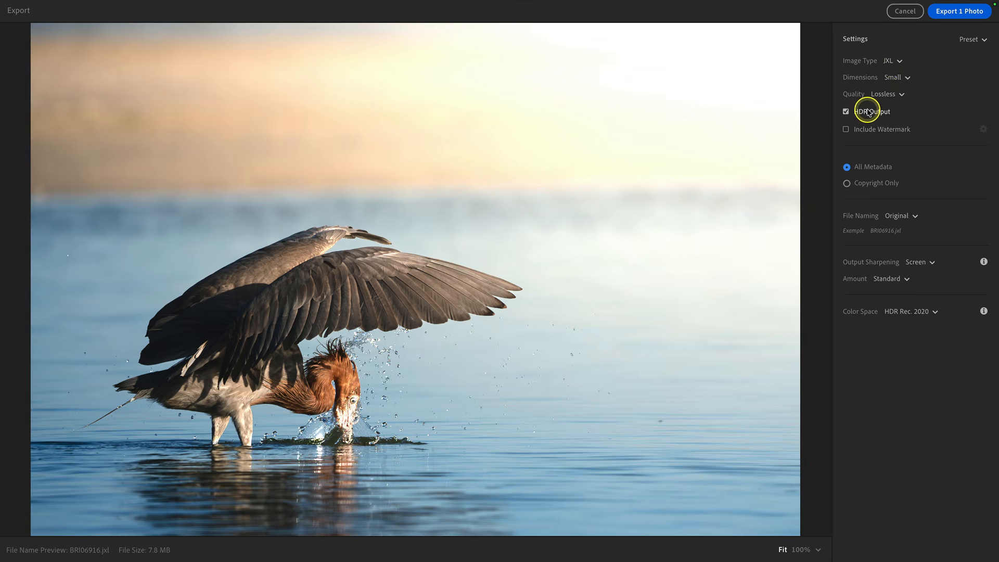
pyautogui.click(887, 61)
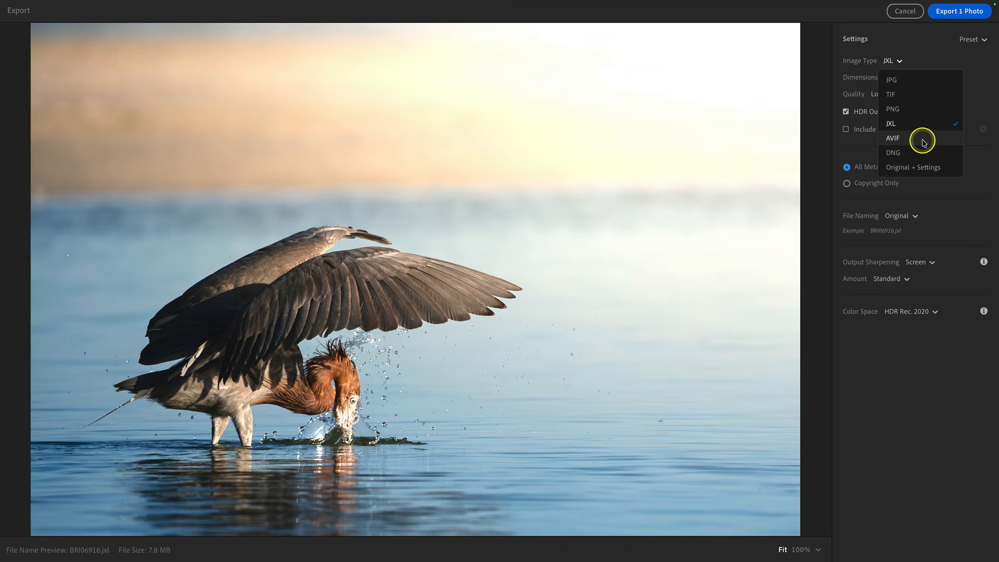
pyautogui.click(903, 54)
pyautogui.click(903, 12)
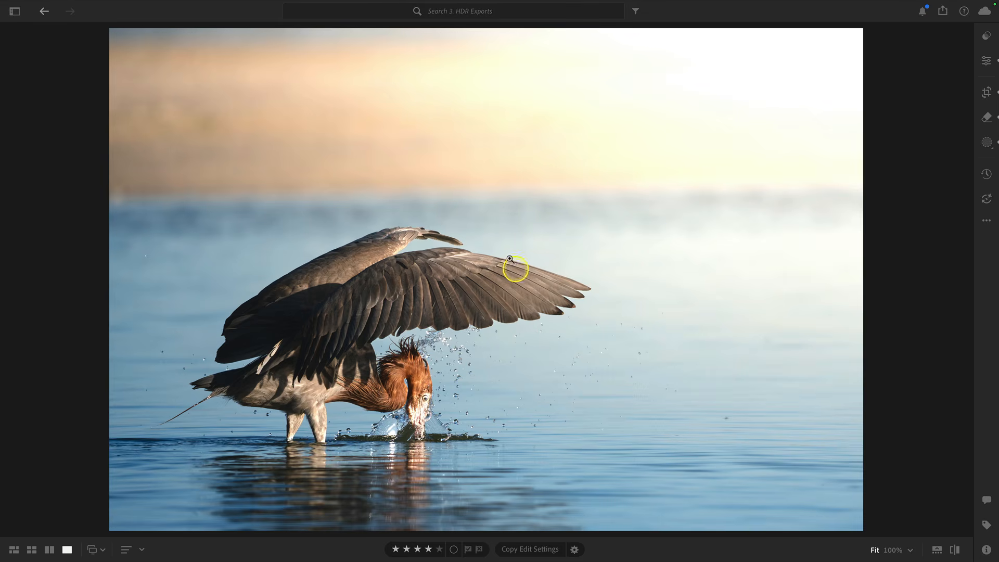
# Send the heron photo to Photoshop using Edit in Photoshop
pyautogui.rightClick(521, 199)
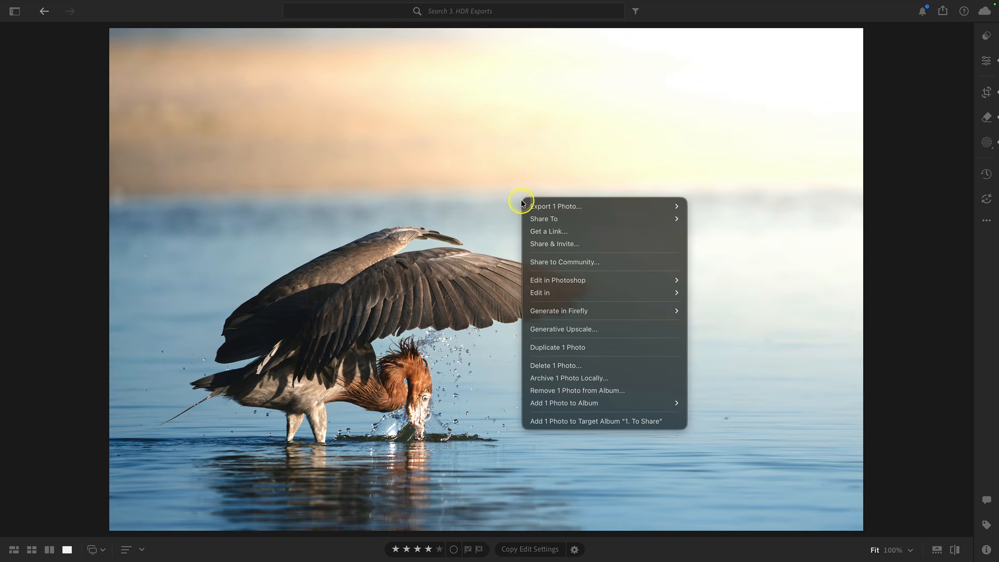
pyautogui.moveTo(642, 281)
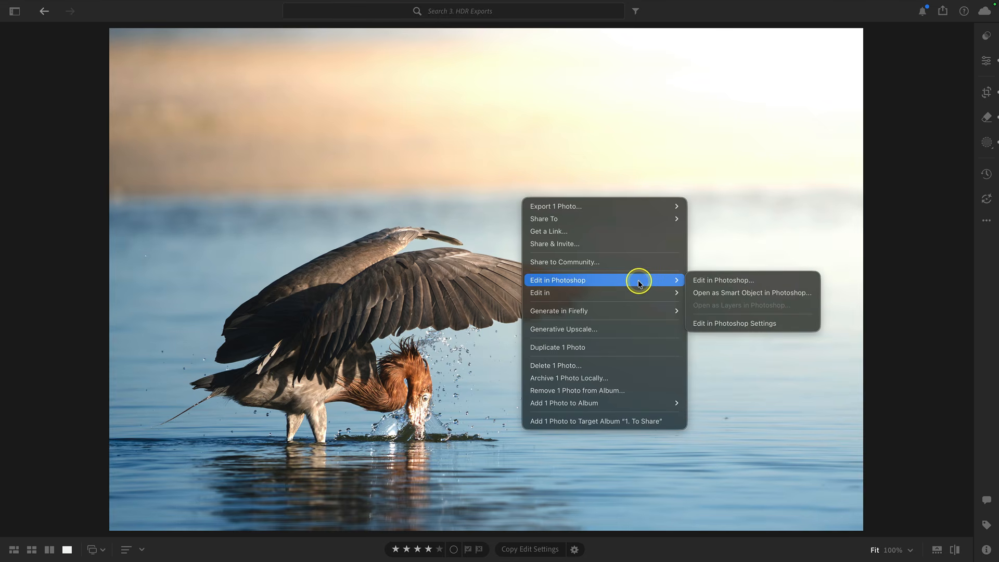
pyautogui.click(747, 281)
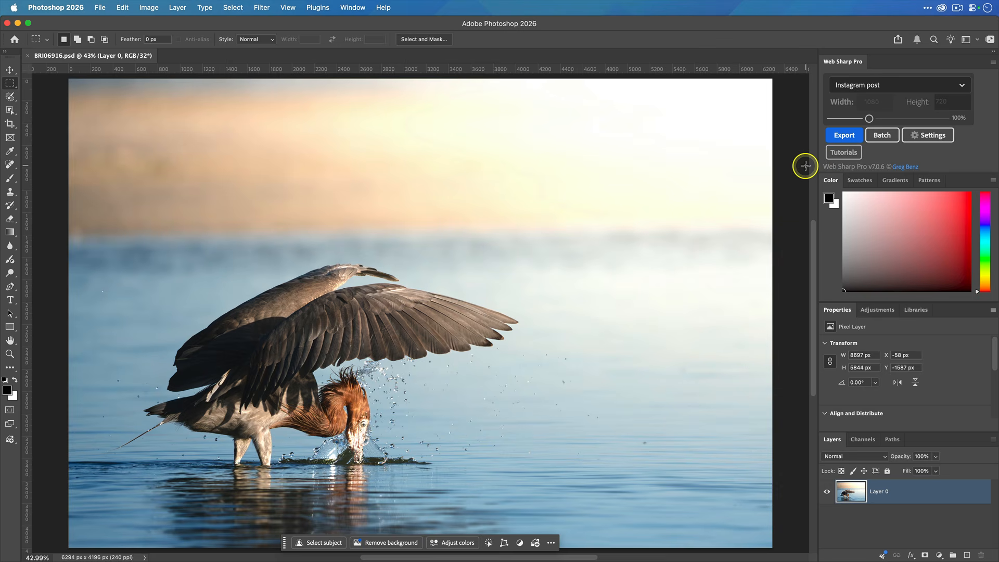
# Open the Web Sharp Pro settings and review the HDR file export options before closing the dialog
pyautogui.click(924, 136)
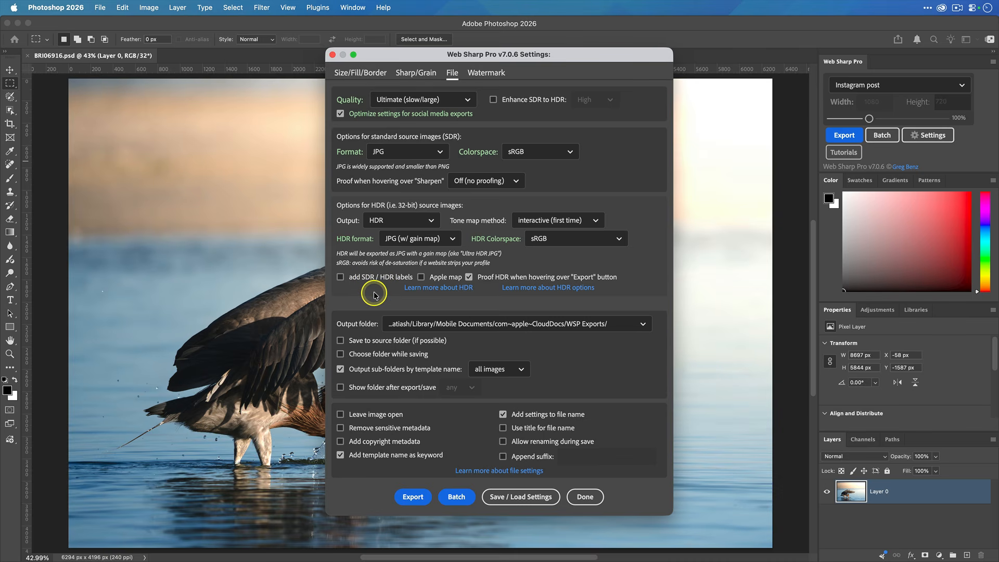
pyautogui.click(342, 277)
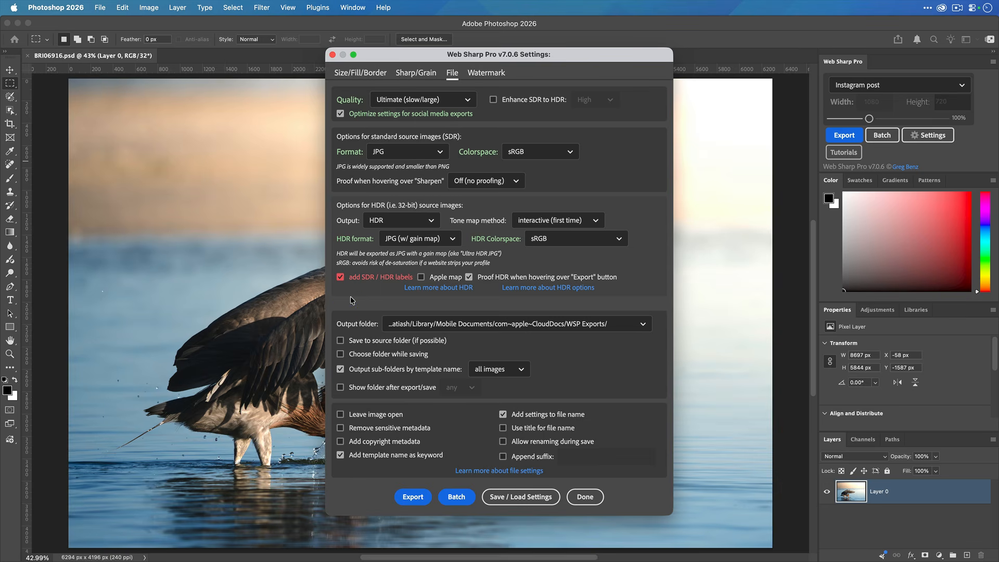
pyautogui.click(366, 281)
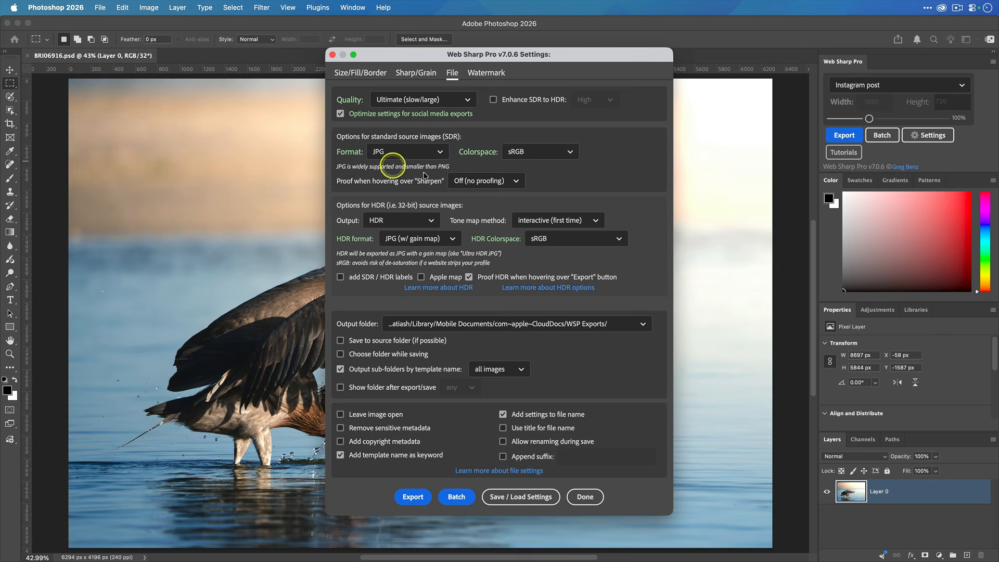
pyautogui.click(584, 498)
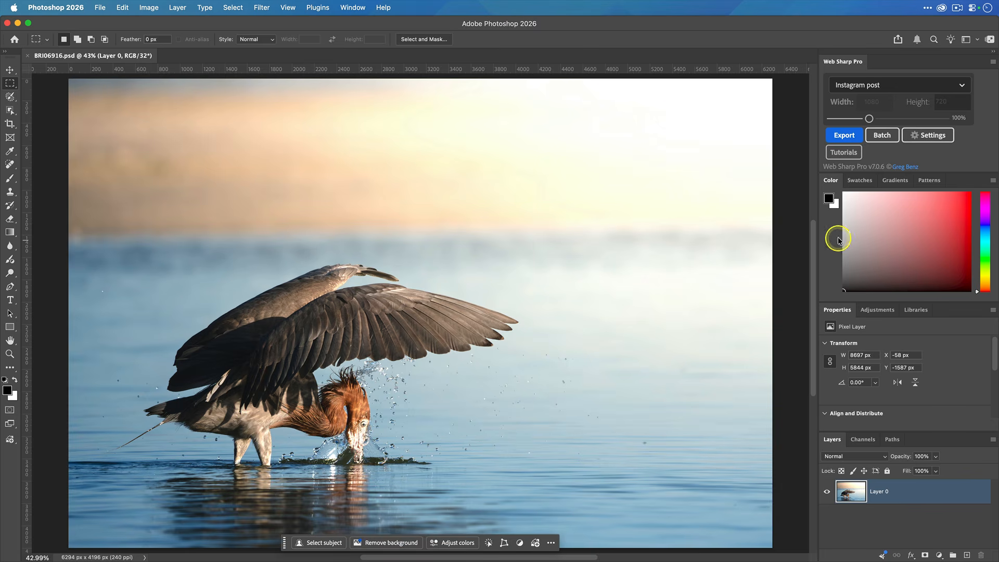
# Browse the Web Sharp Pro size presets and choose Instagram post
pyautogui.click(963, 85)
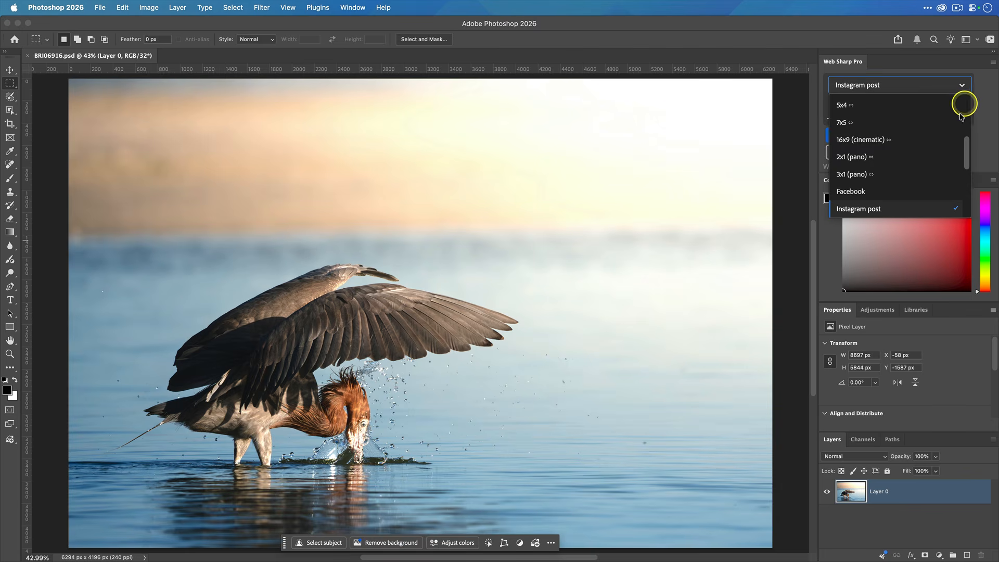
pyautogui.scroll(-3, 943, 138)
pyautogui.scroll(-5, 943, 139)
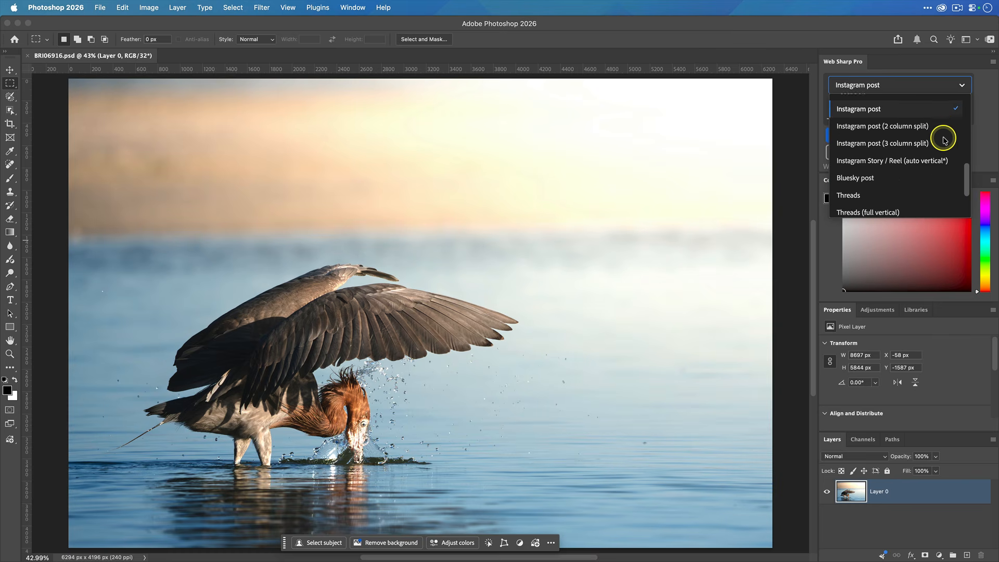
pyautogui.scroll(5, 918, 142)
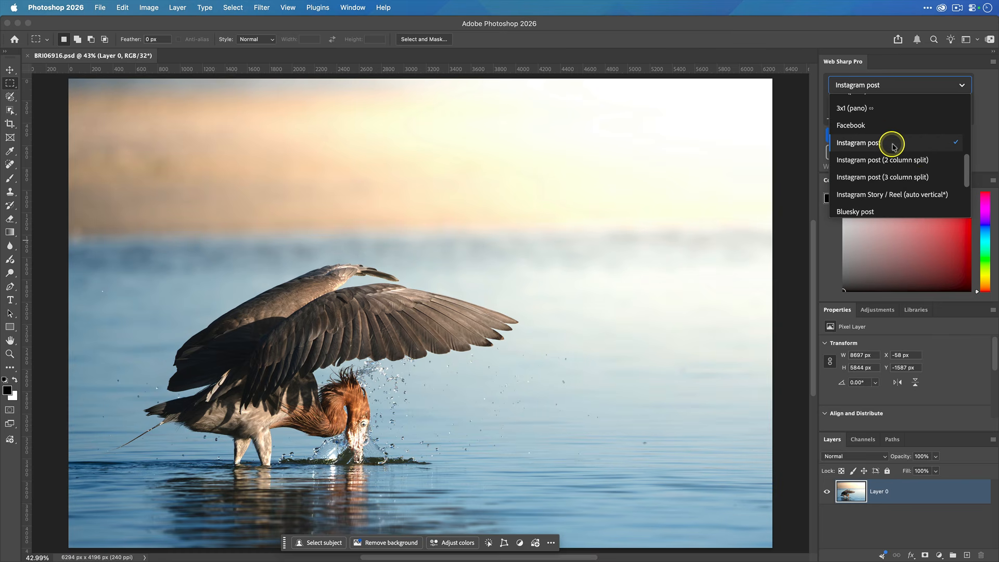
pyautogui.click(892, 142)
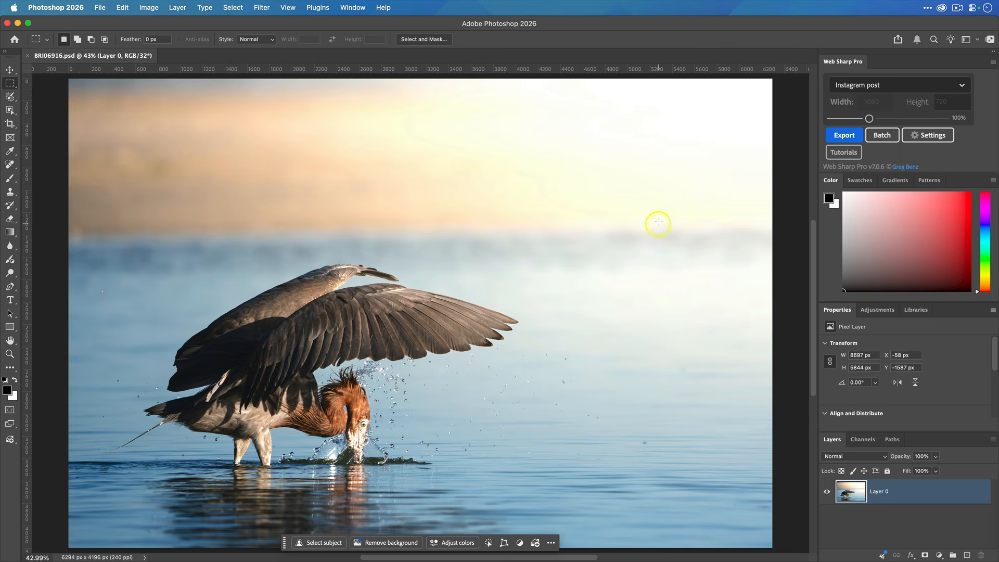